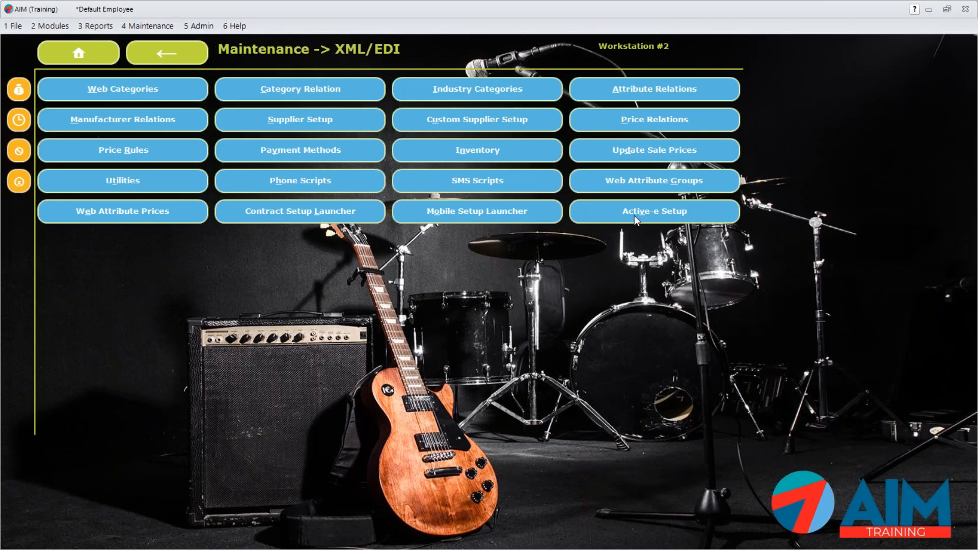
Open Active-e Setup, review the E-Commerce & API settings for the AIM inventory, and close the setup.
left_click(634, 216)
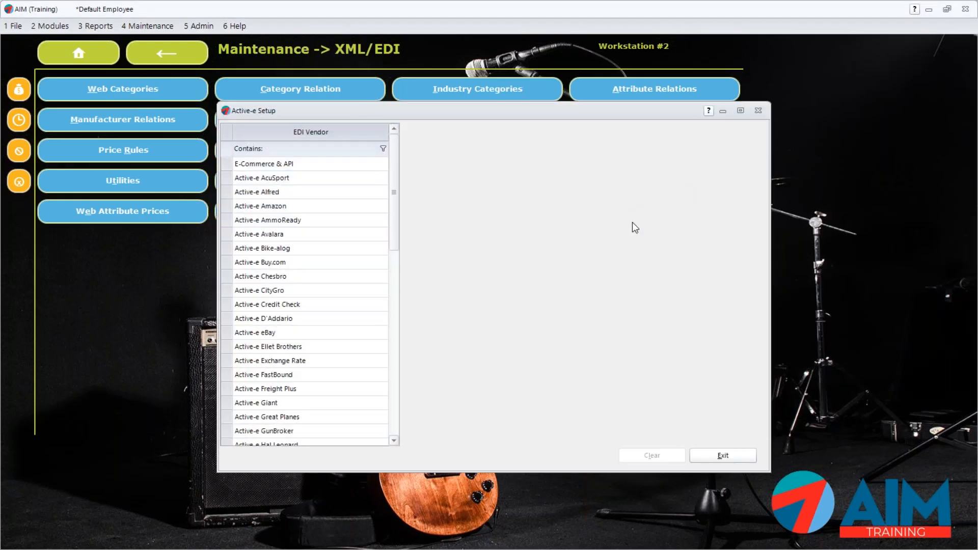
left_click(289, 165)
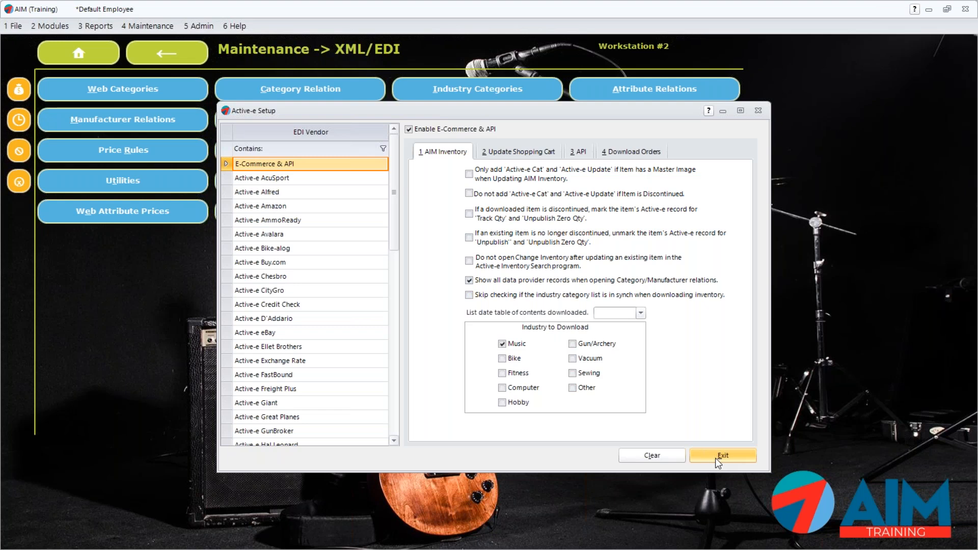
left_click(743, 454)
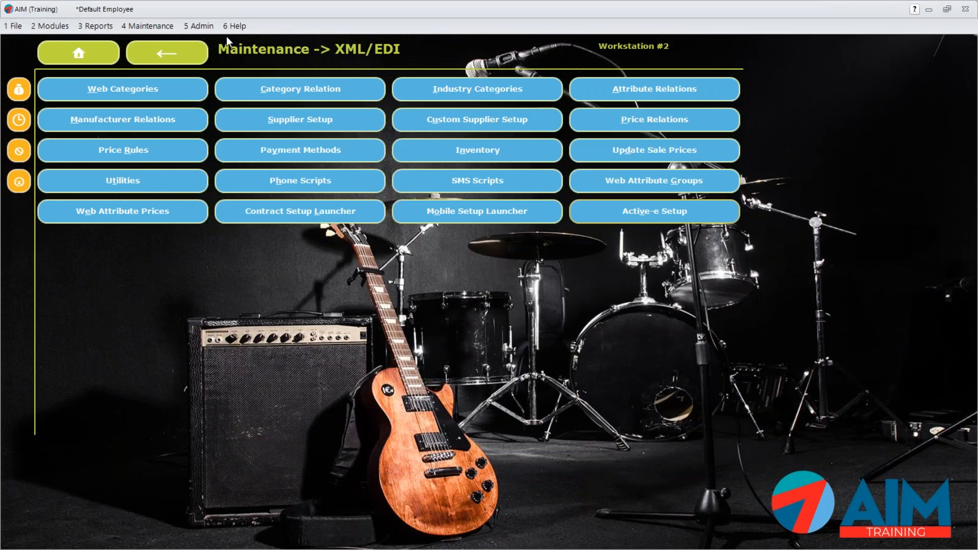
View the AIM program information listing licensed modules, features and Active-e services, then close it.
left_click(236, 27)
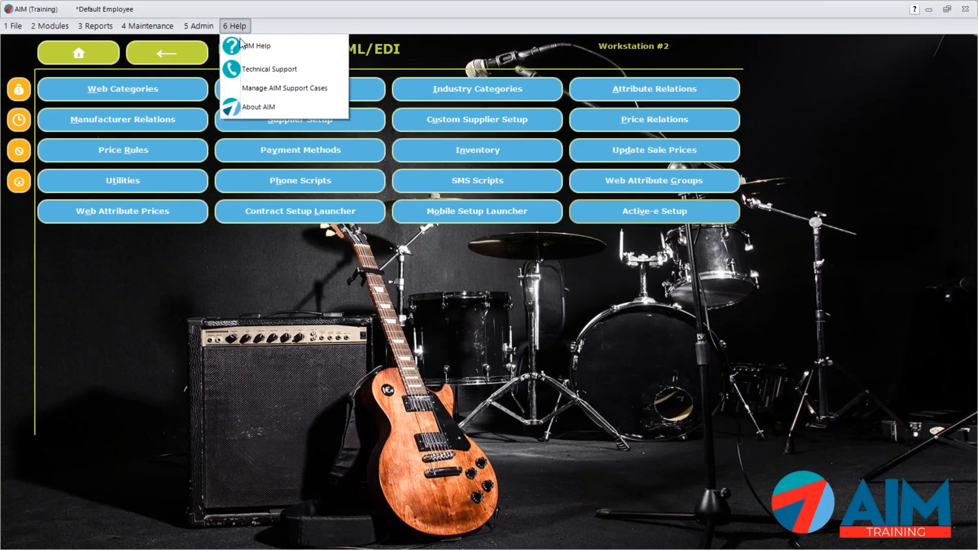
left_click(256, 108)
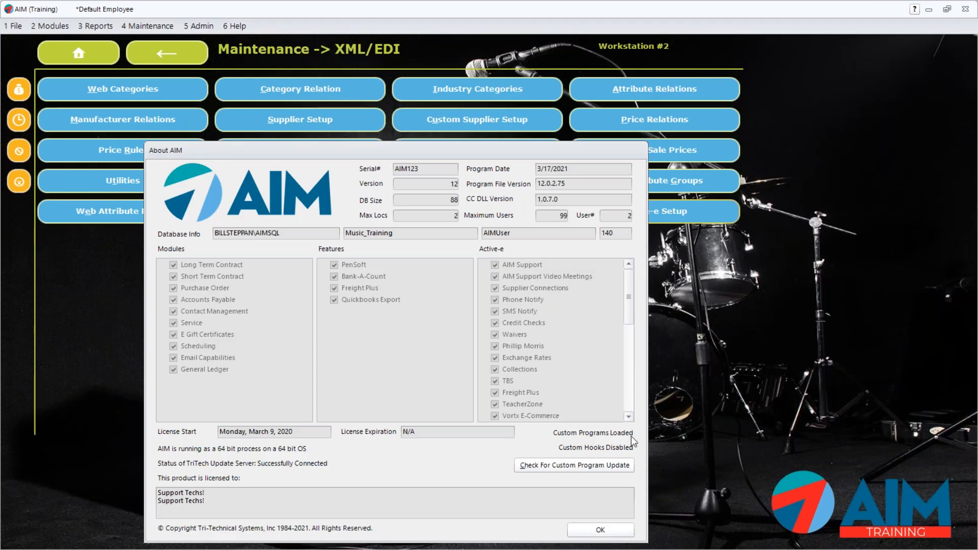
left_click(593, 529)
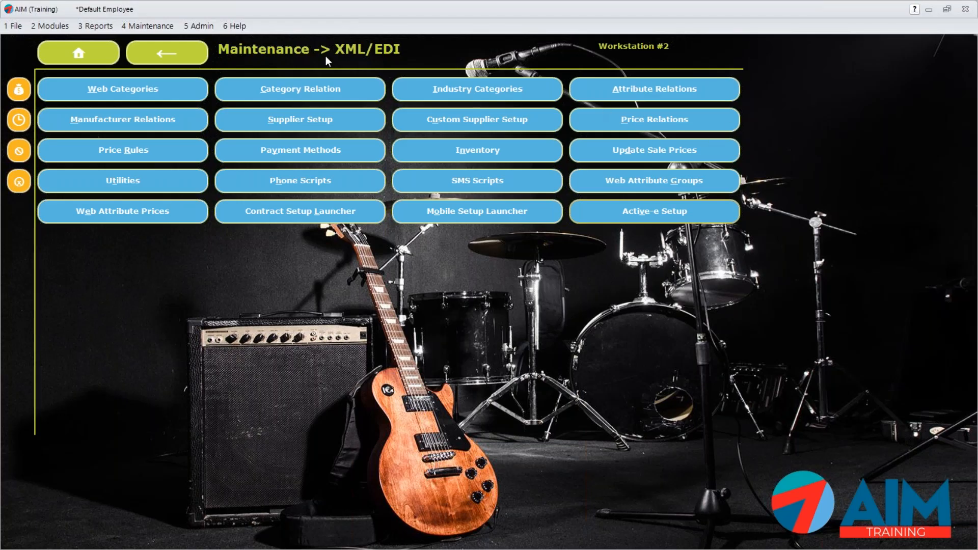
Open Category Relation and view the available data providers, keeping All Data Providers selected.
left_click(289, 90)
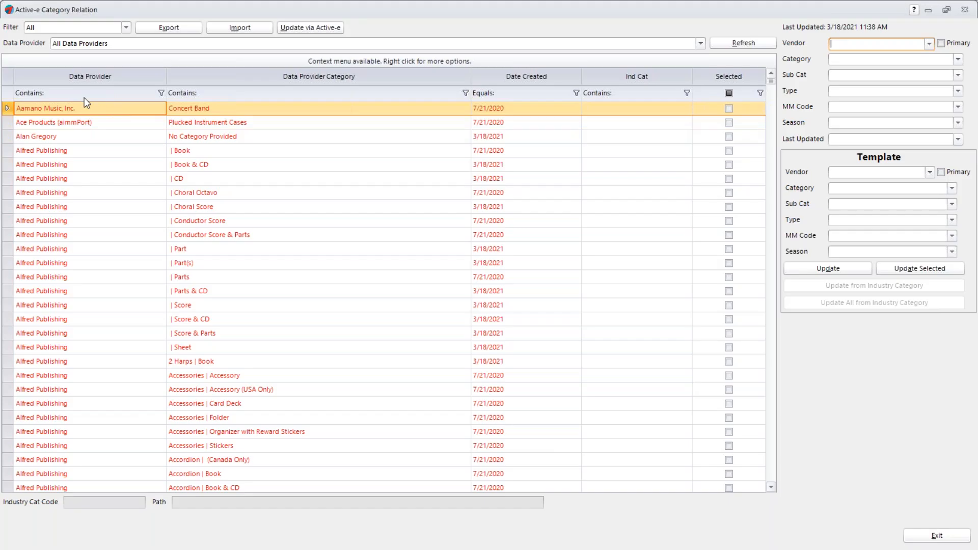
left_click(149, 47)
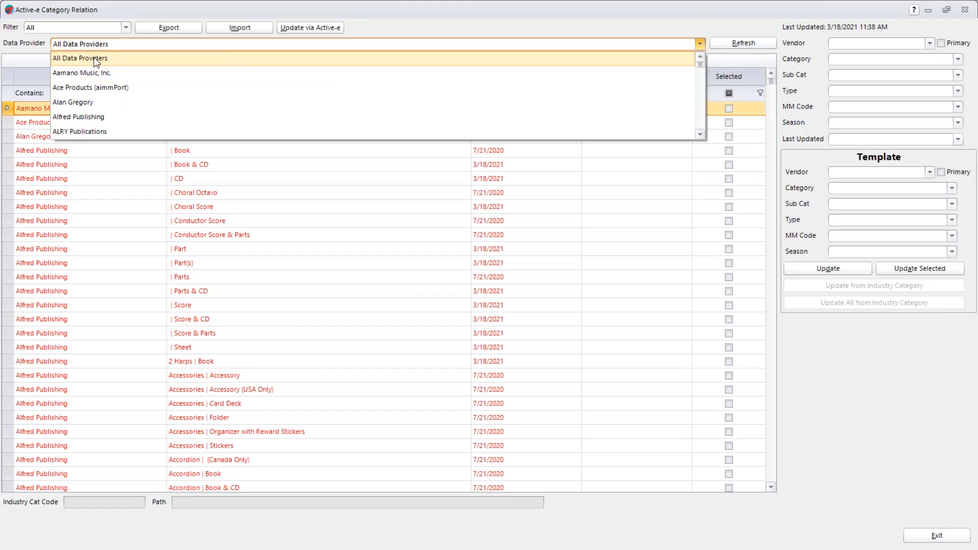
left_click(439, 22)
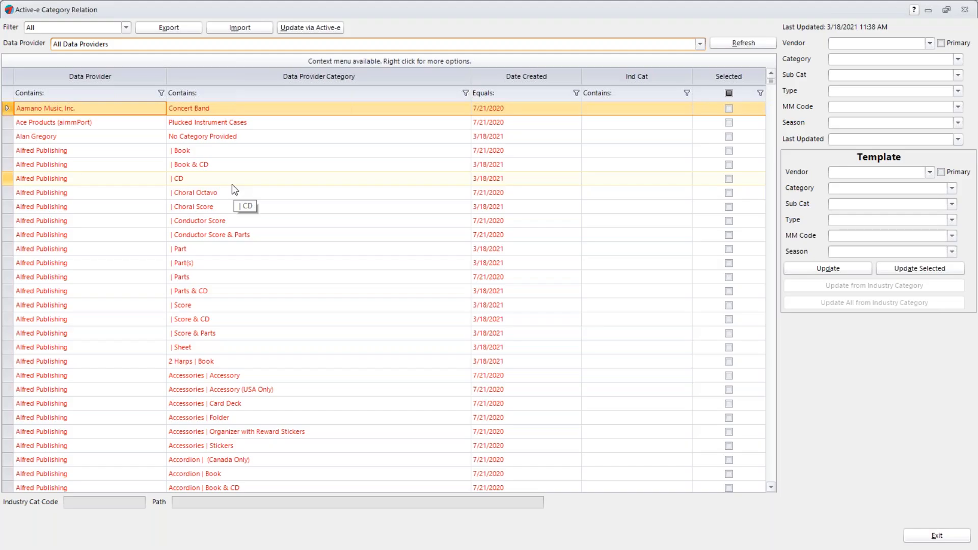
Select Alfred Publishing's Accordion | Book category and assign it the vendor 114 Alfred Publishing.
scroll(314, 284, "down", 2)
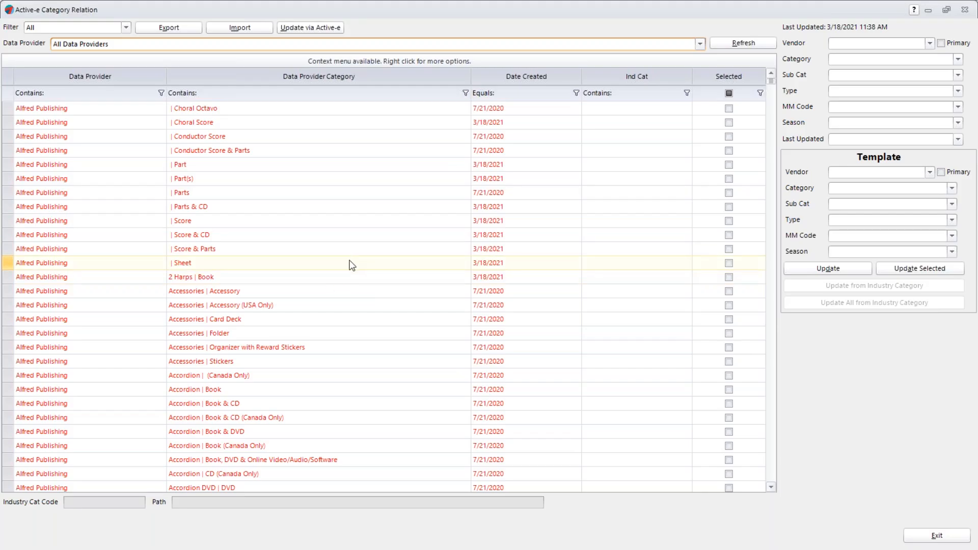
scroll(337, 284, "down", 2)
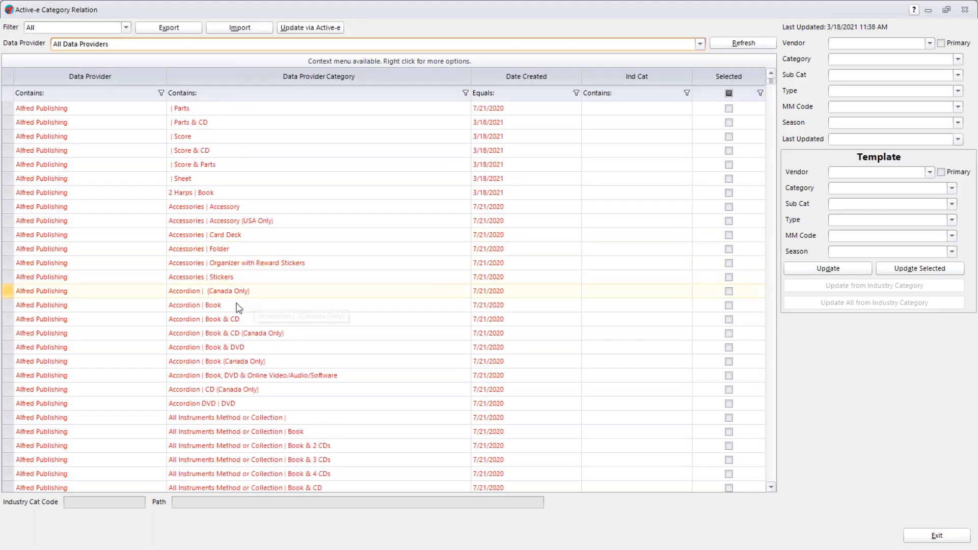
scroll(240, 298, "down", 1)
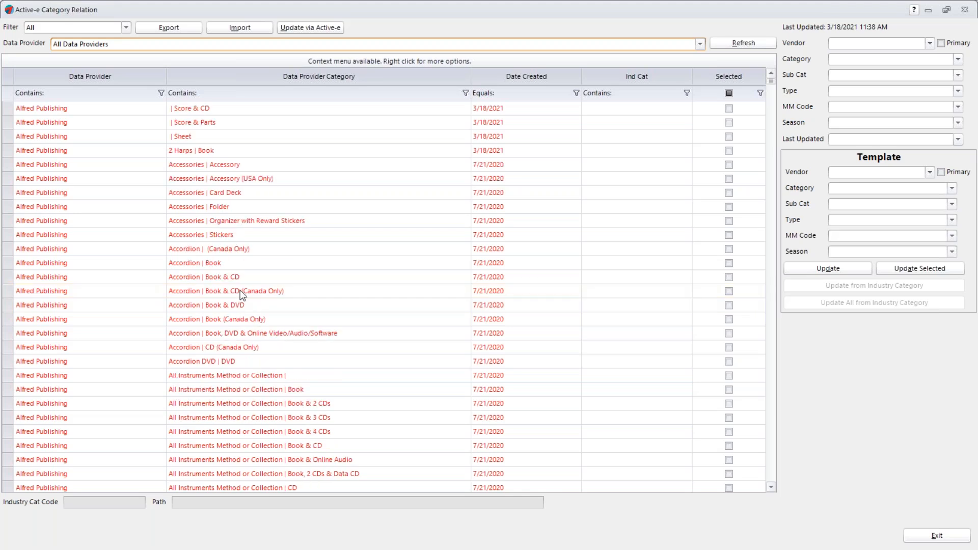
left_click(217, 265)
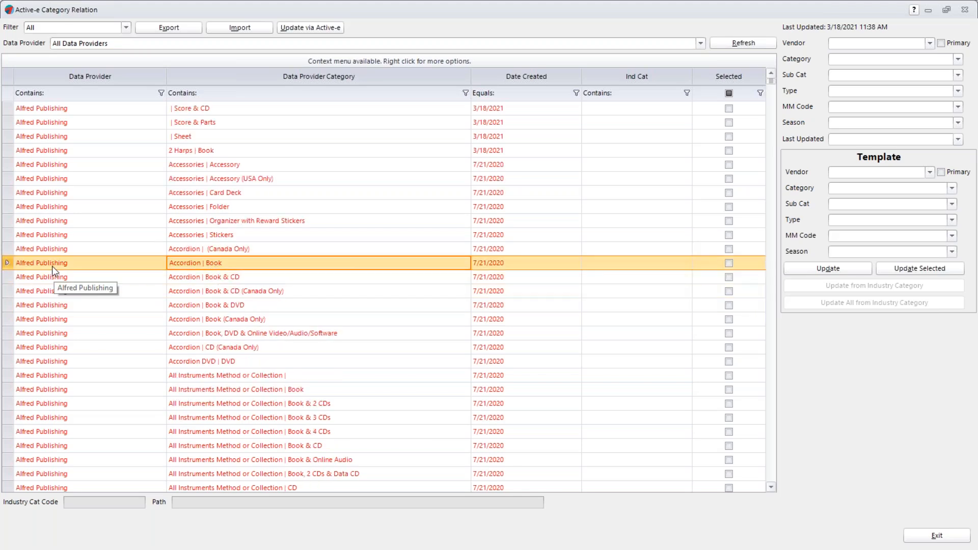
left_click(244, 279)
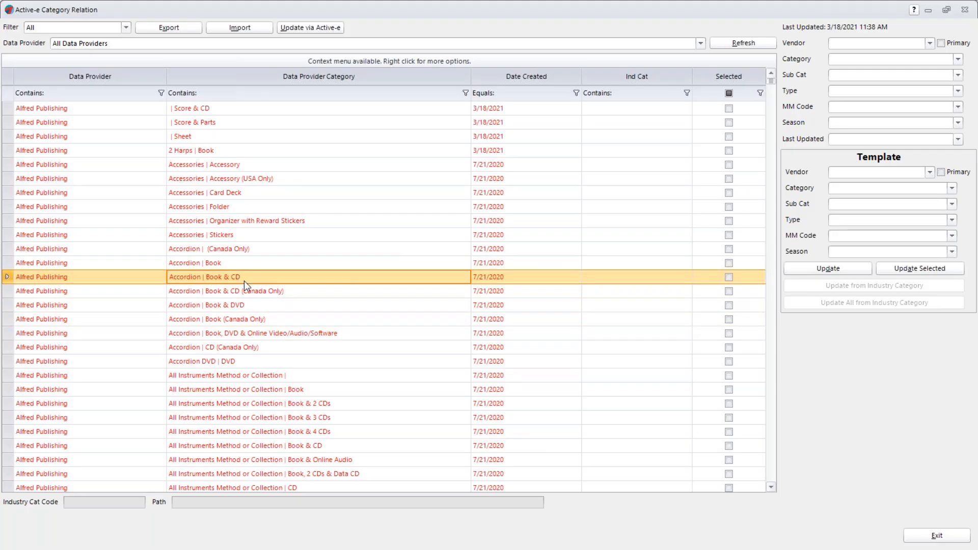
left_click(232, 267)
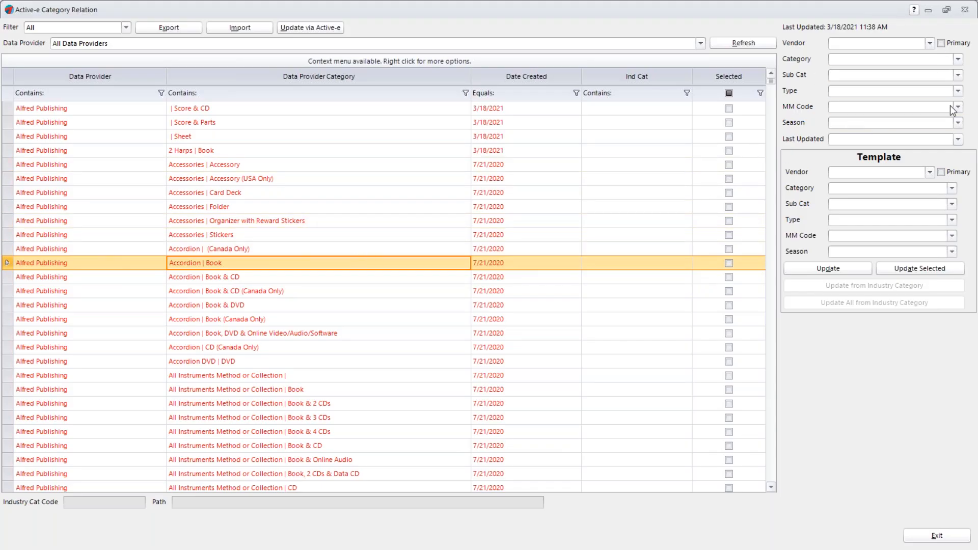
left_click(929, 45)
left_click(928, 61)
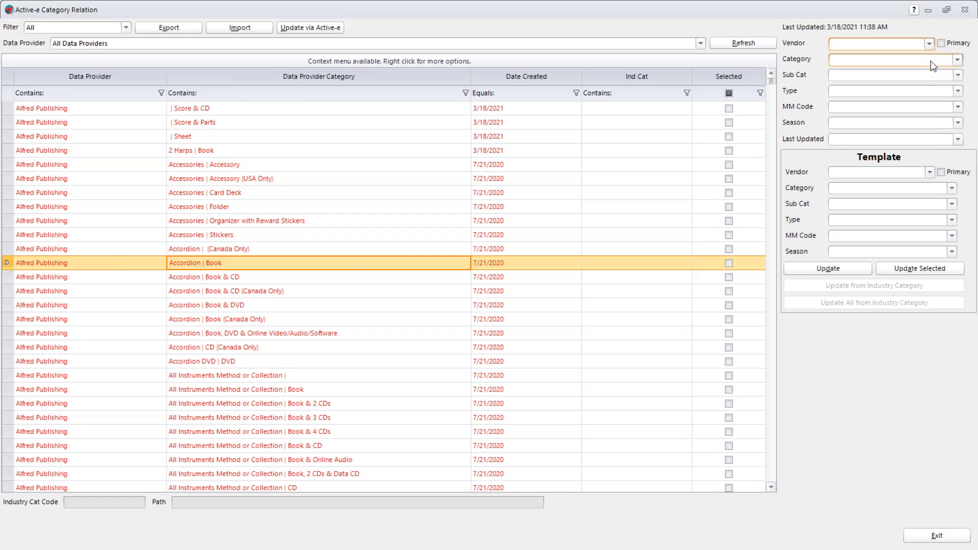
left_click(929, 61)
left_click(930, 63)
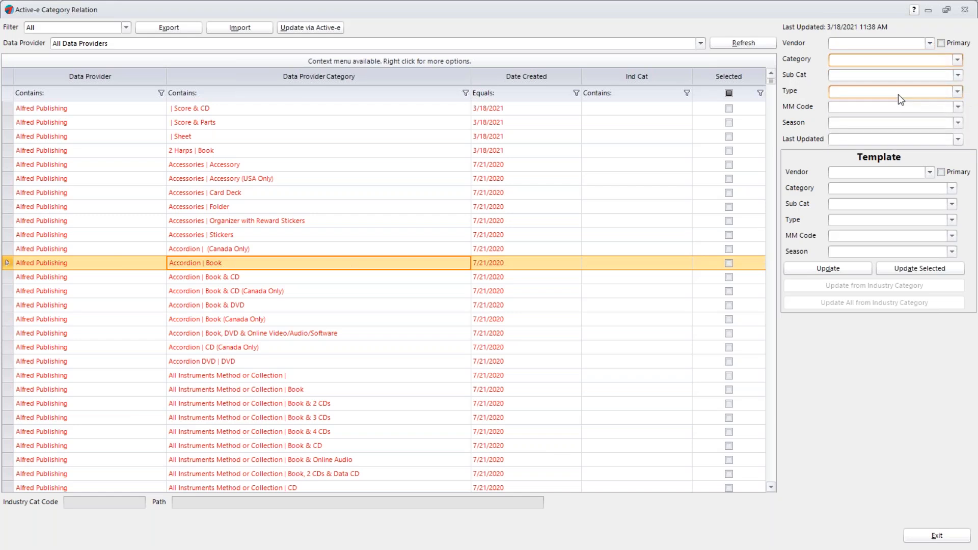
left_click(928, 43)
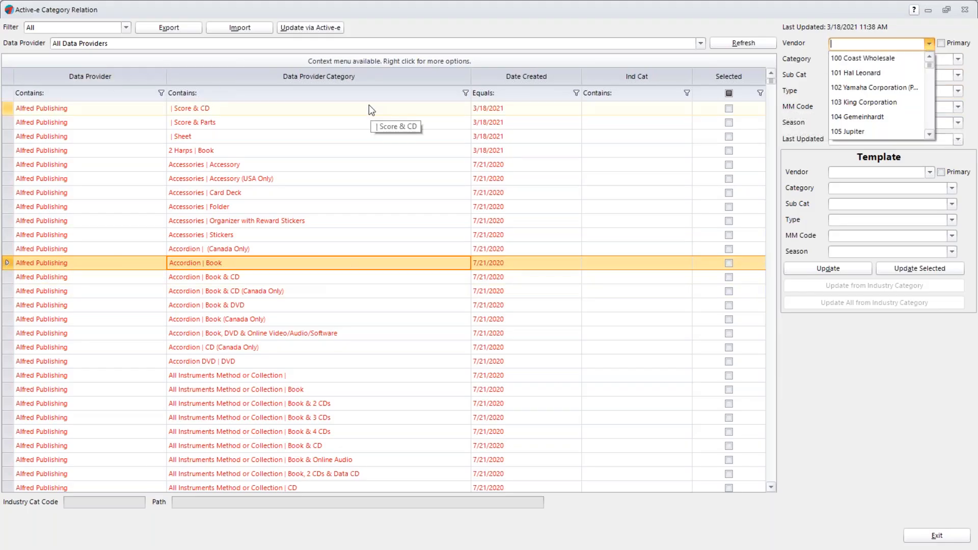
type("ALF")
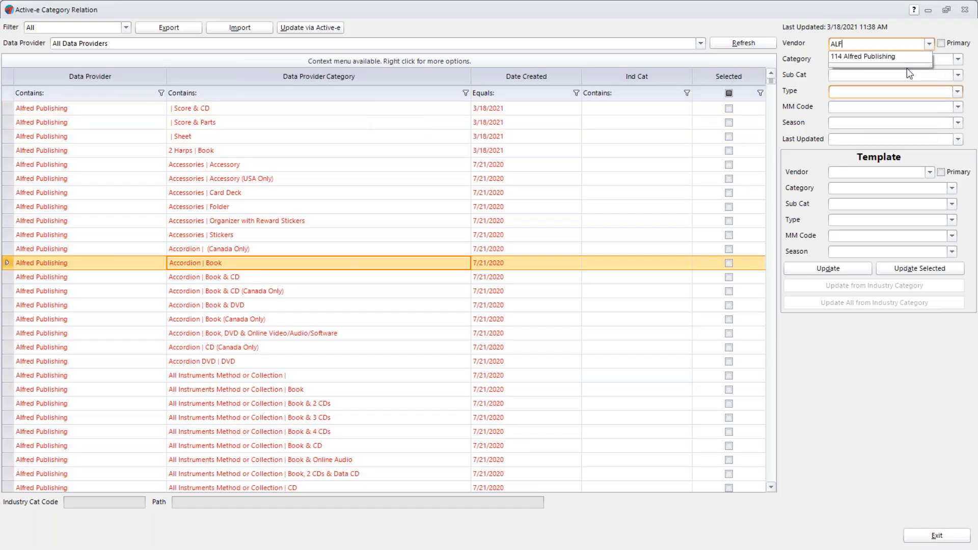
left_click(882, 58)
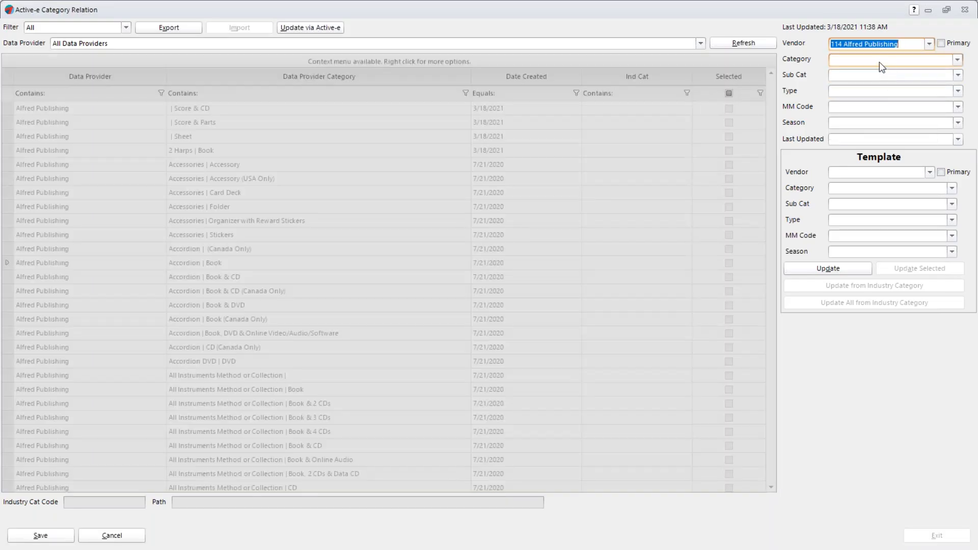
Set the Accordion | Book relation's category to Print-Instrumental and its sub category to Methods.
left_click(879, 61)
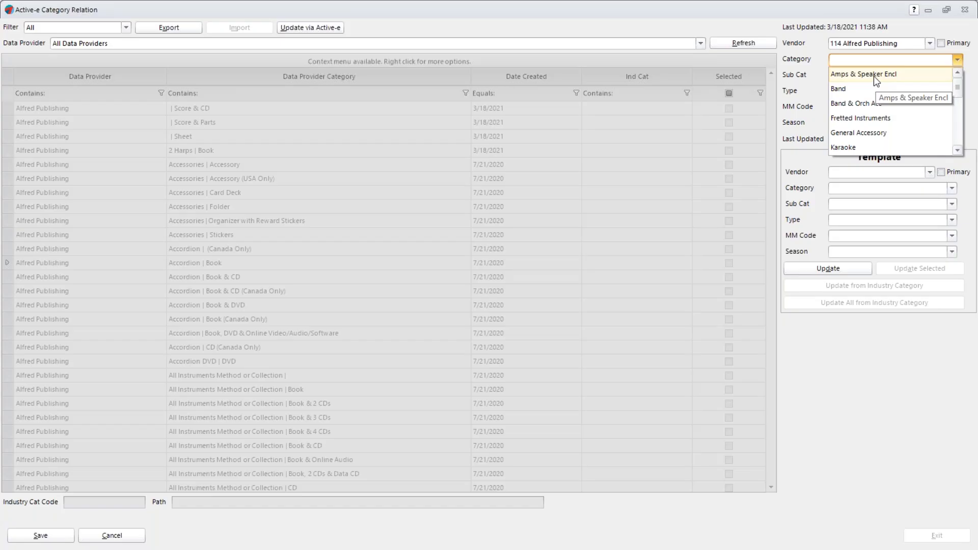
type("p")
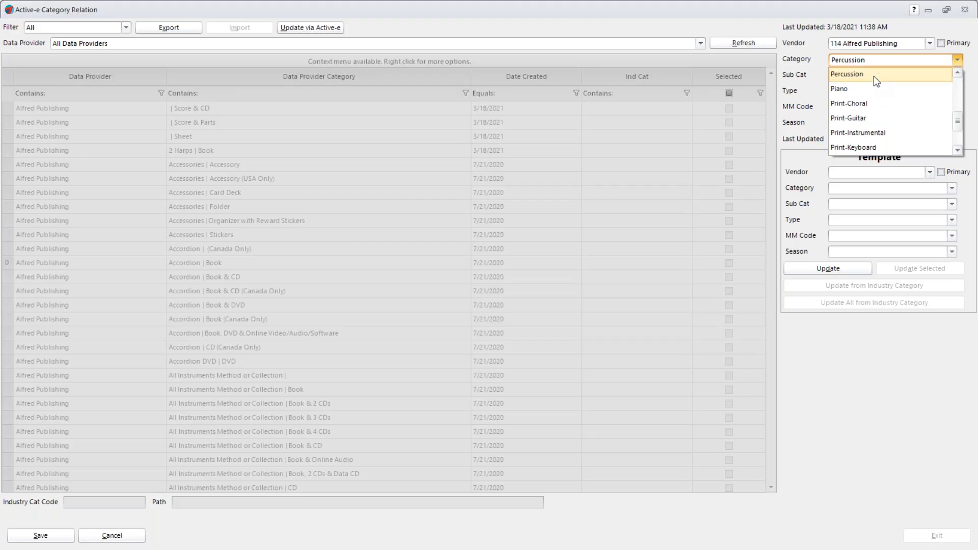
left_click(958, 152)
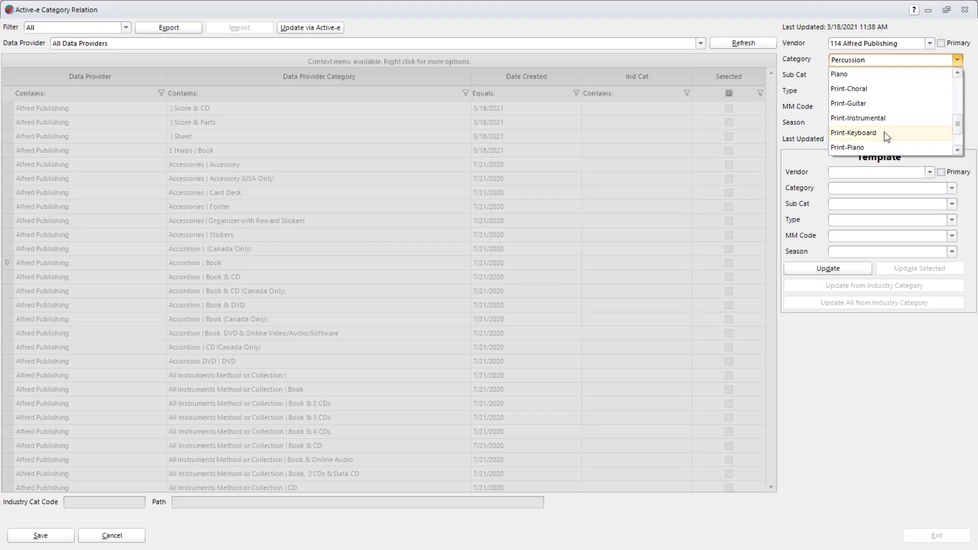
left_click(958, 151)
left_click(875, 106)
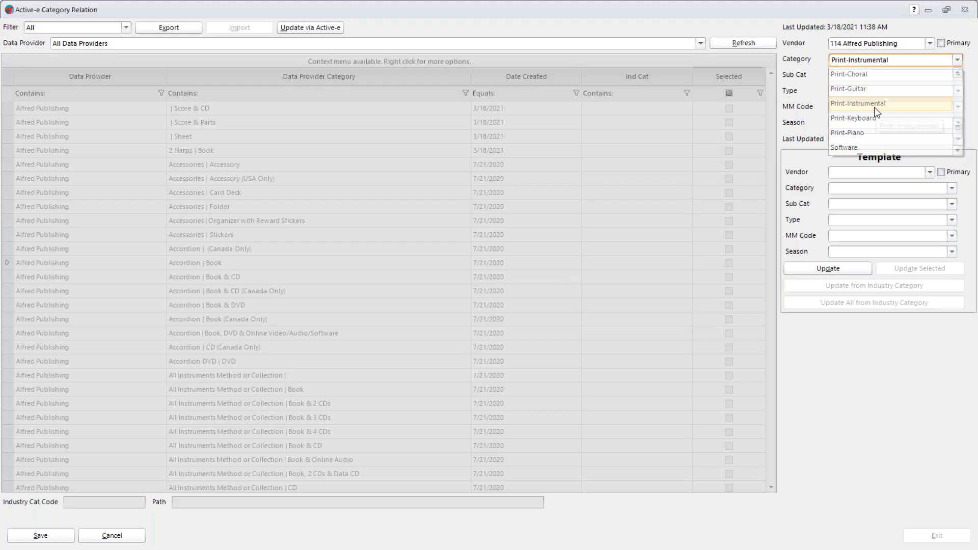
left_click(878, 77)
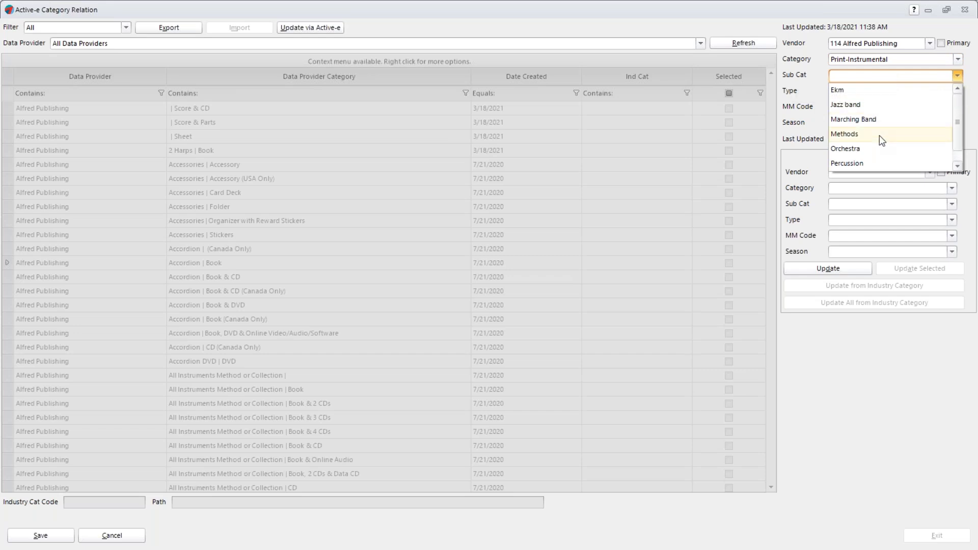
left_click(877, 134)
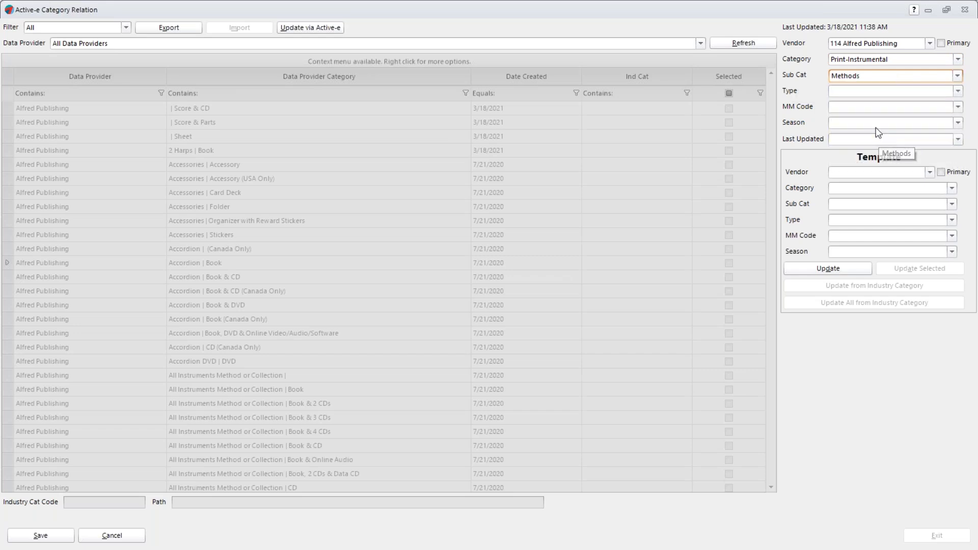
Set the Accordion | Book relation's type to Accessories and save the relation.
left_click(862, 92)
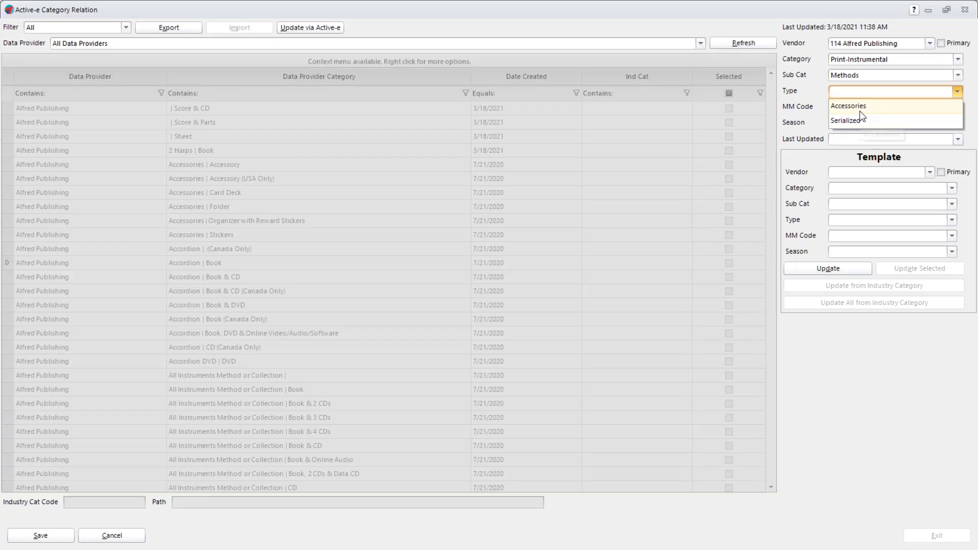
left_click(857, 107)
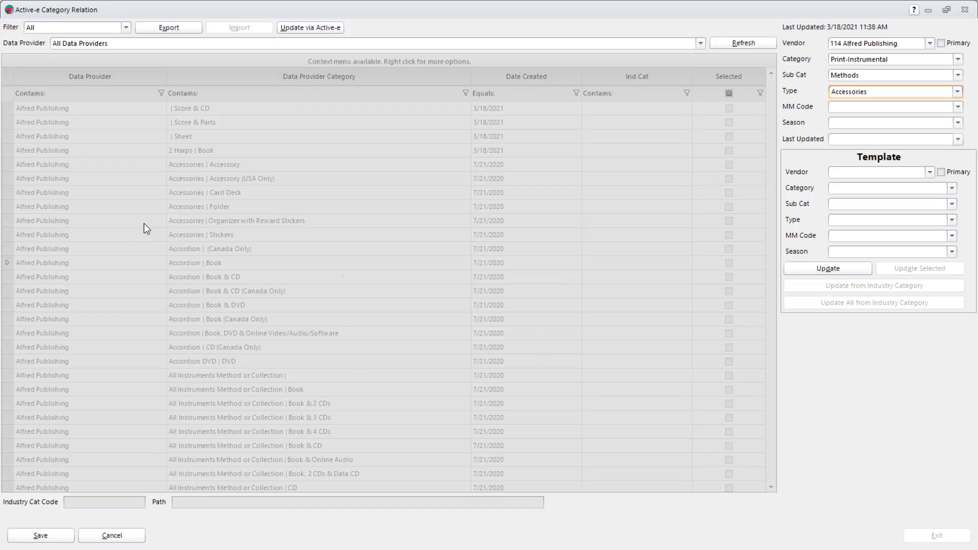
left_click(41, 536)
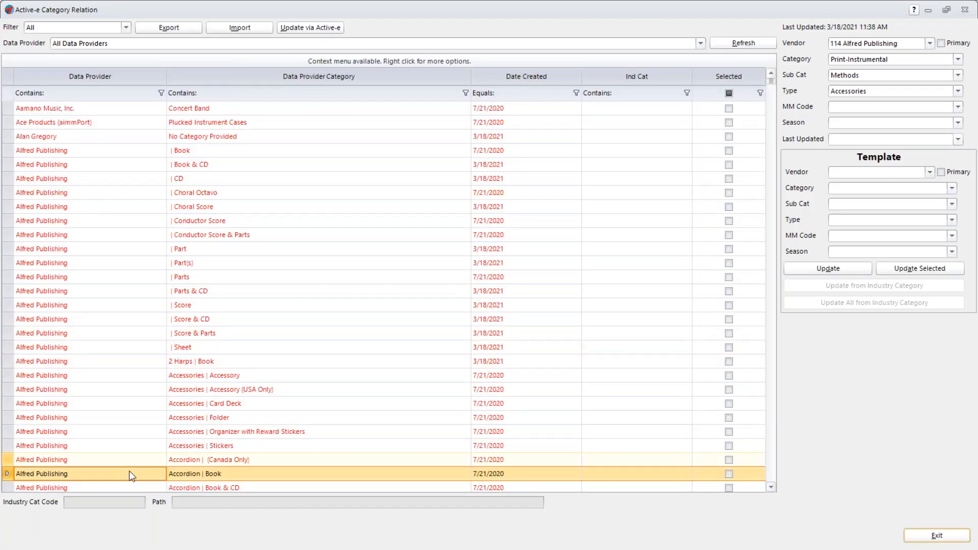
left_click(64, 471)
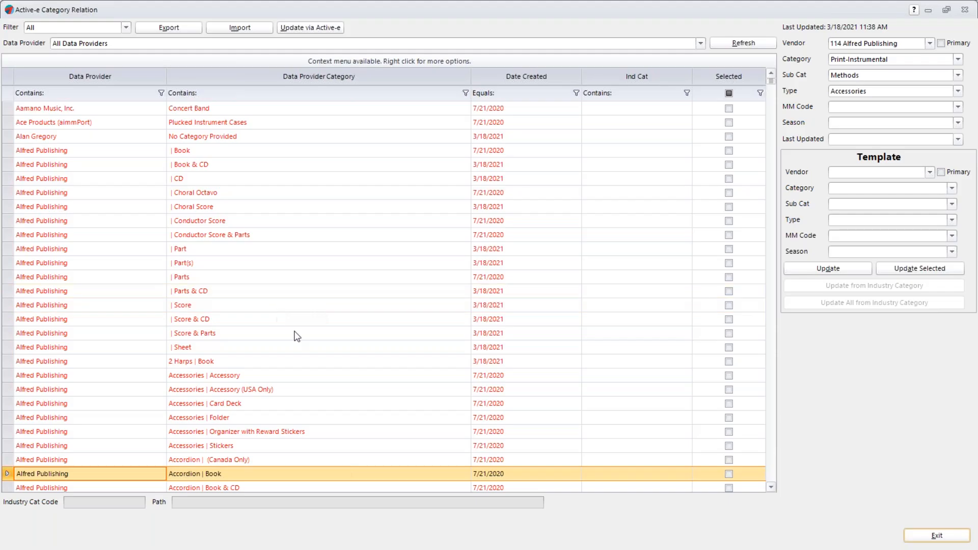
Select Alfred Publishing's Accessories | Stickers category to view its relation fields.
scroll(276, 377, "down", 1)
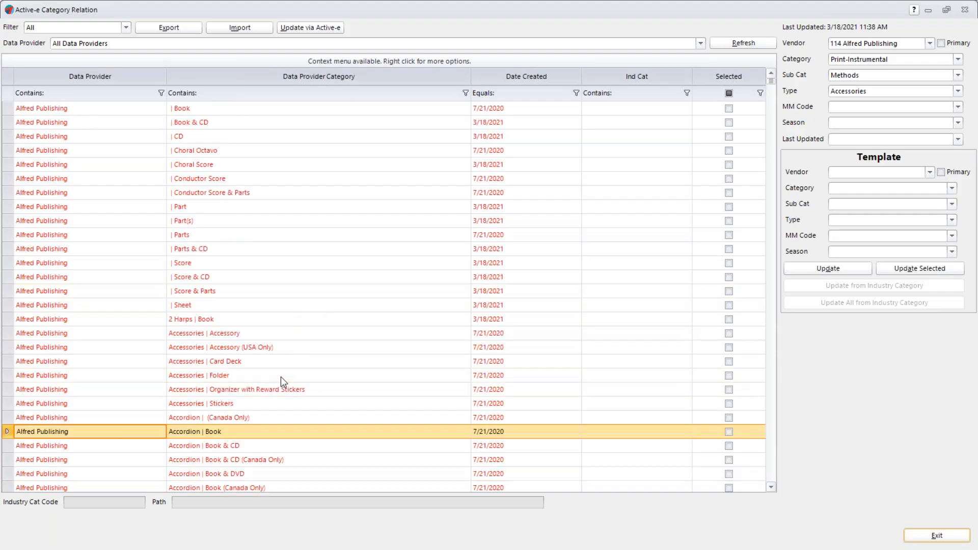
left_click(260, 402)
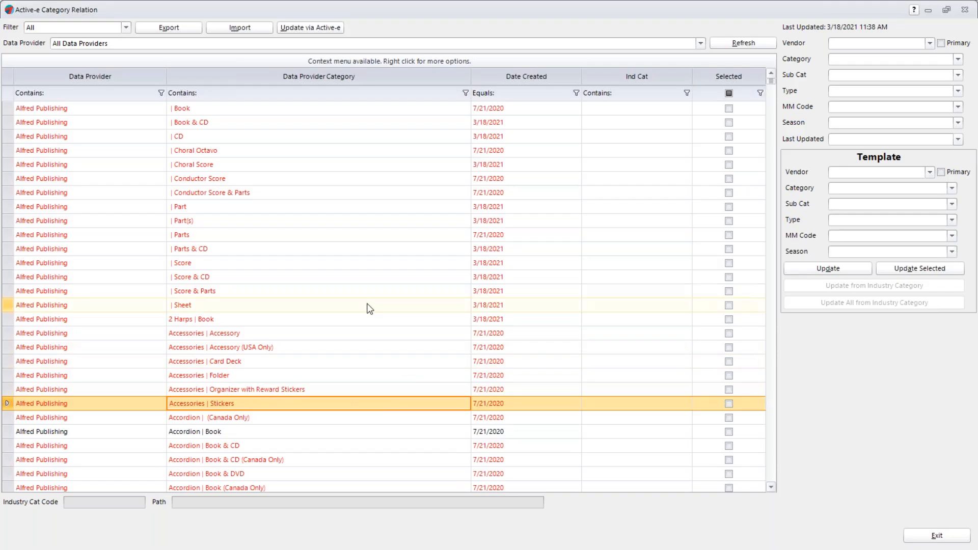
scroll(366, 318, "down", 1)
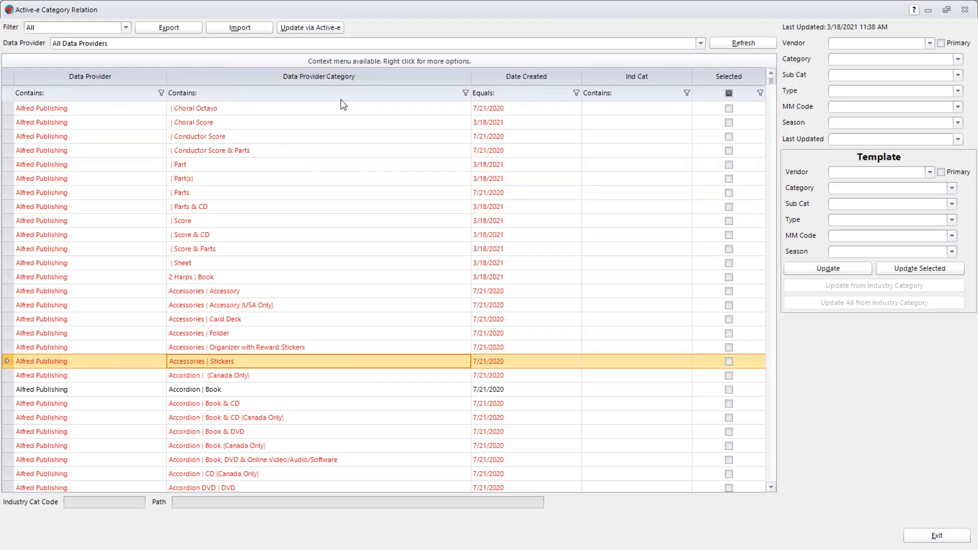
Filter the Data Provider Category column to entries containing trombone.
left_click(247, 94)
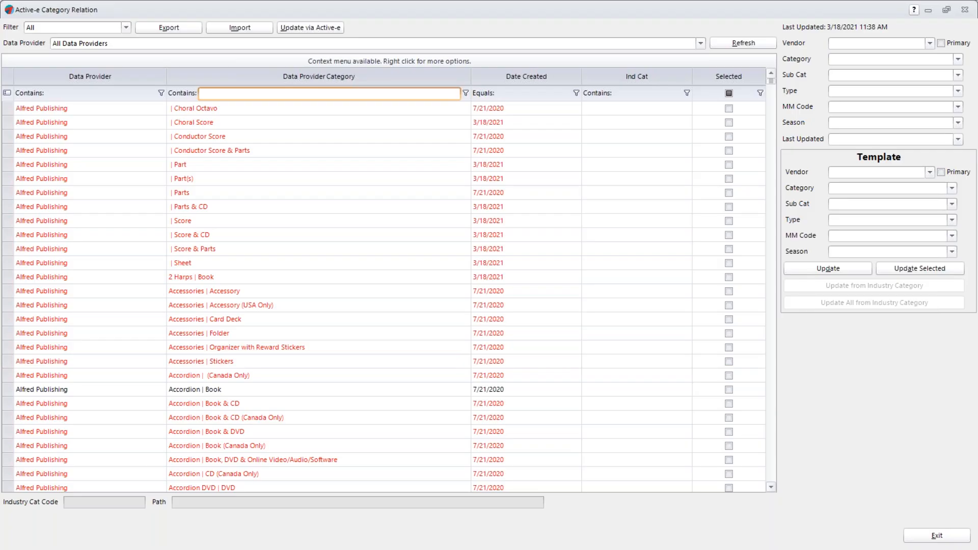
left_click(107, 42)
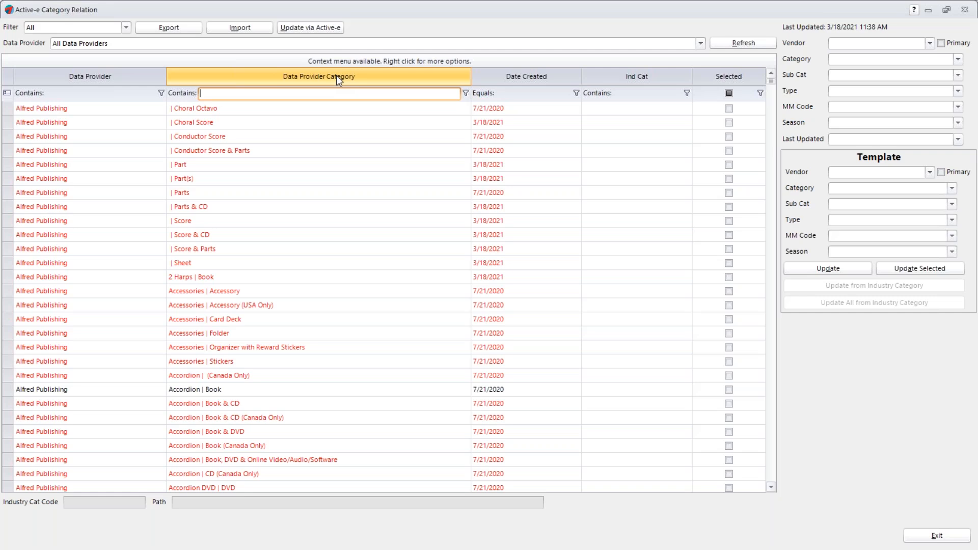
type("tromt")
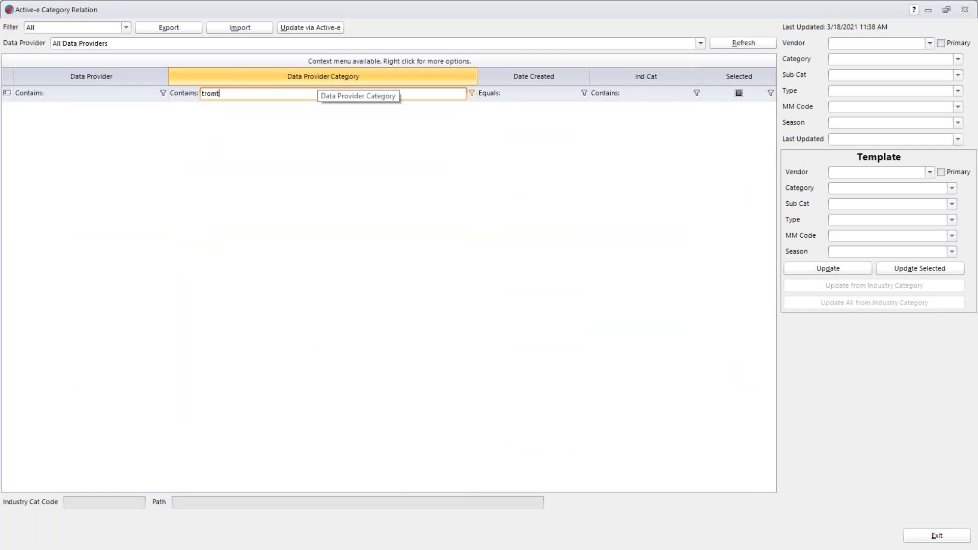
key("BackSpace")
type("bone")
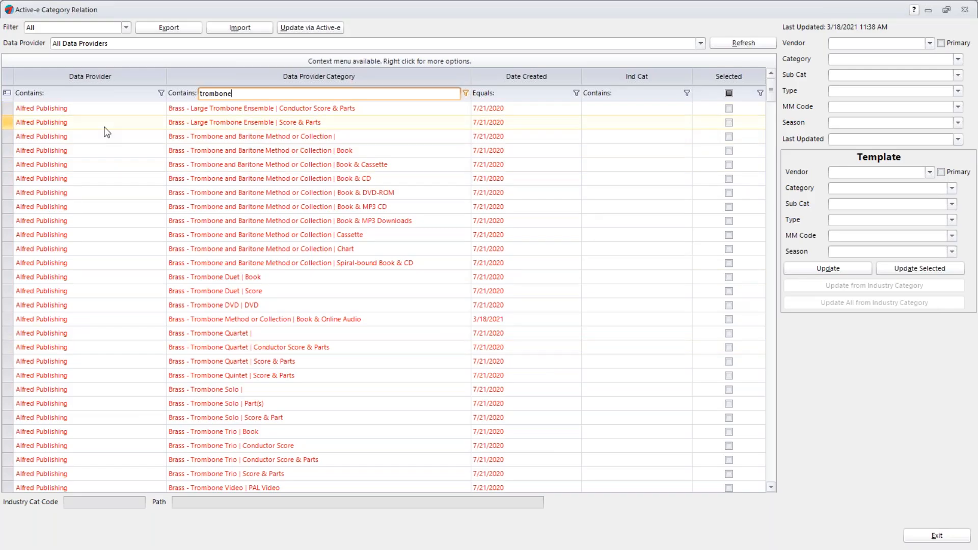
Look through the trombone categories across the data providers, down to the Conn-Selmer Instrument entries.
scroll(162, 277, "down", 5)
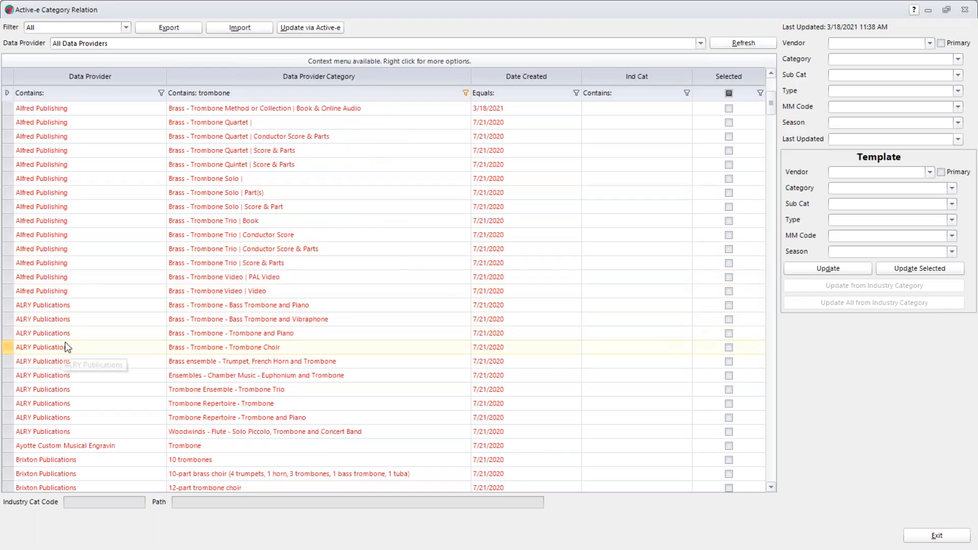
scroll(92, 334, "down", 2)
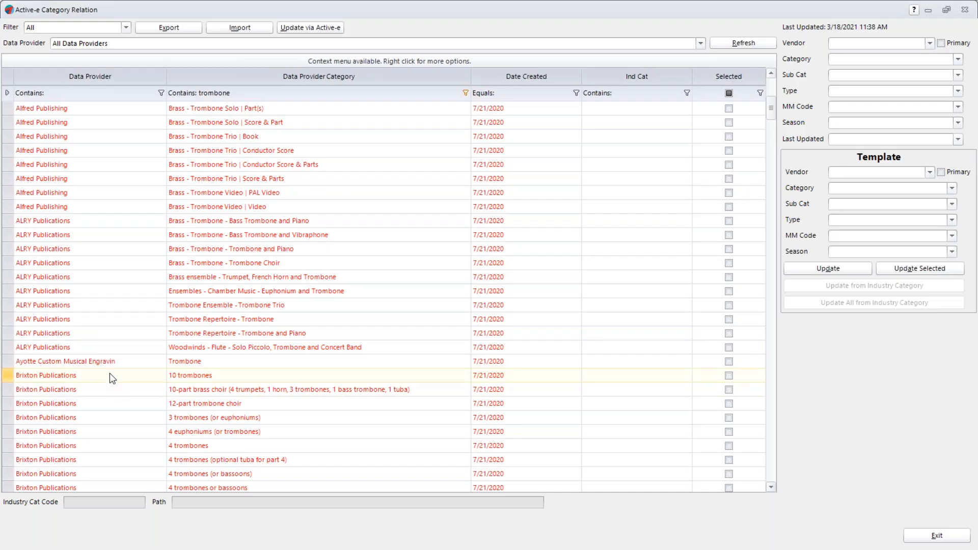
scroll(109, 375, "down", 20)
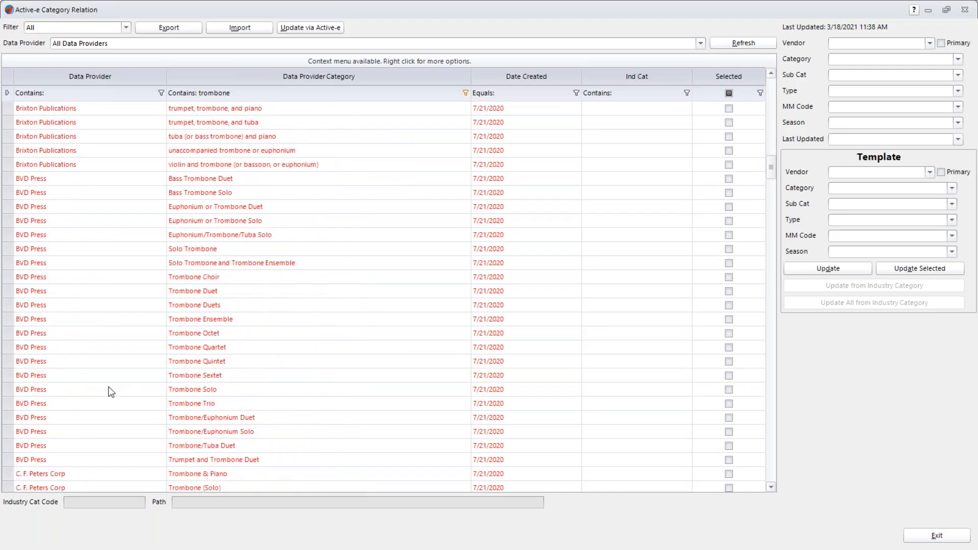
scroll(108, 382, "down", 5)
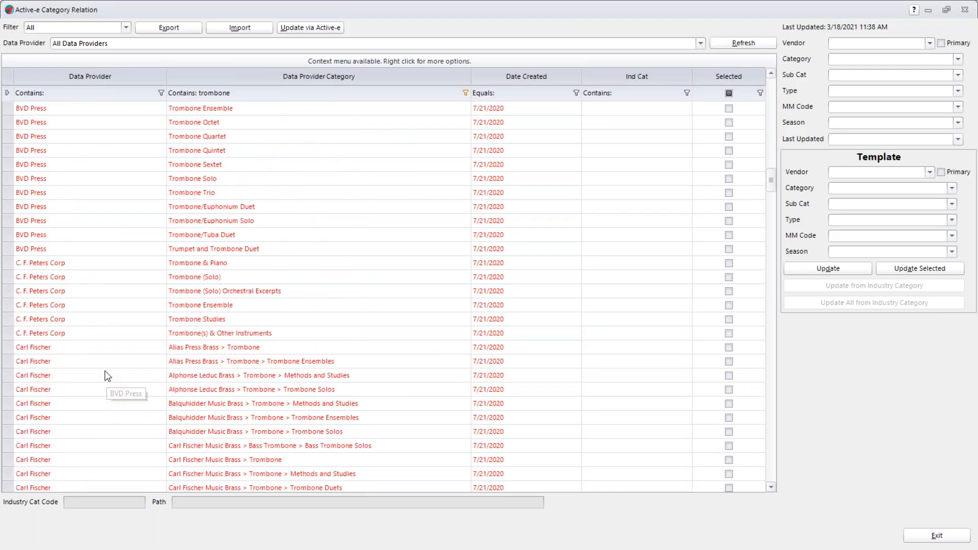
scroll(106, 372, "down", 12)
scroll(109, 367, "down", 16)
scroll(113, 377, "down", 15)
scroll(113, 380, "down", 16)
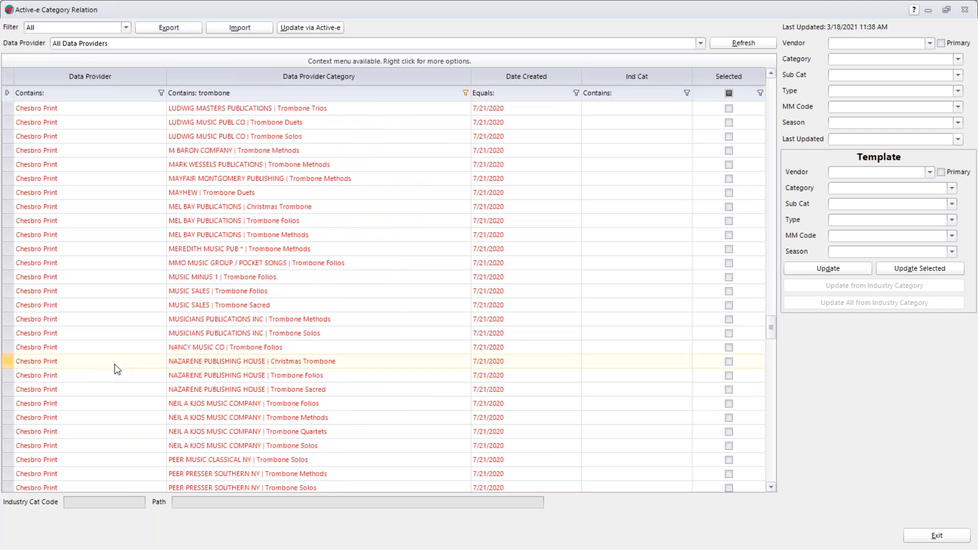
scroll(122, 367, "down", 13)
scroll(135, 364, "down", 15)
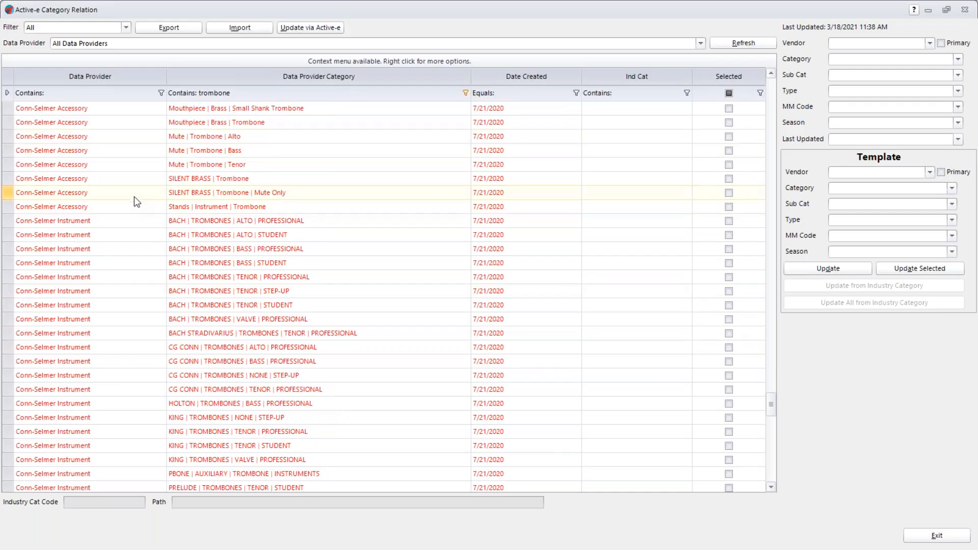
scroll(203, 264, "down", 2)
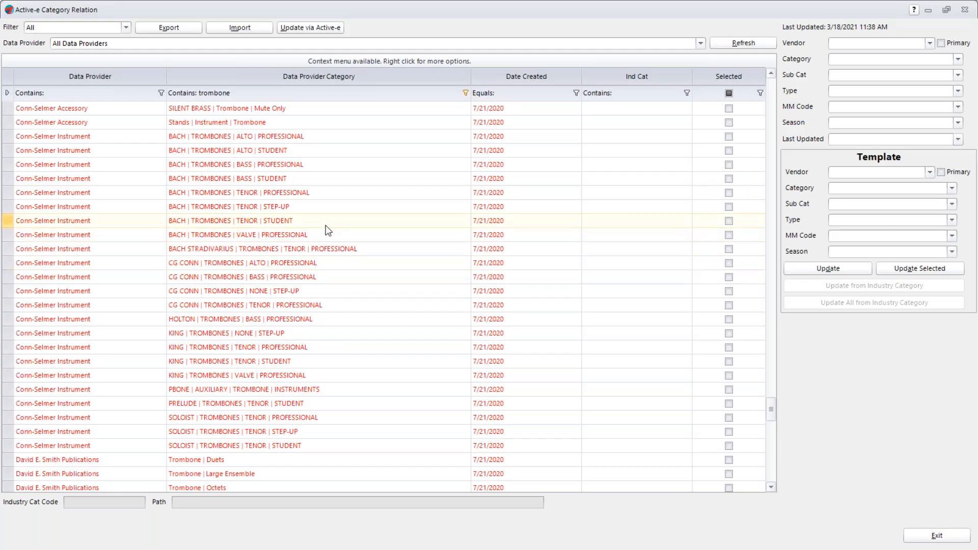
scroll(330, 219, "down", 1)
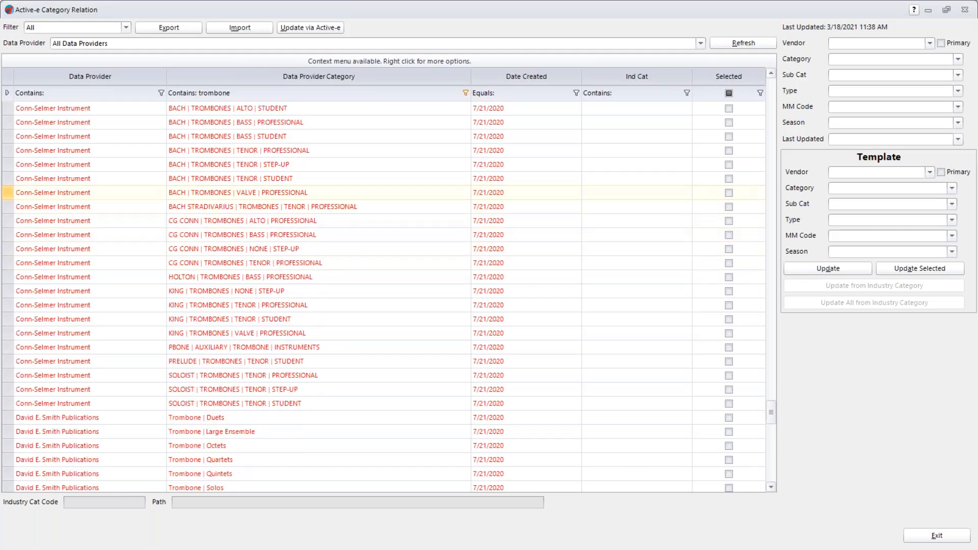
Clear the Data Provider Category filter and filter the column by trombone again.
left_click(289, 97)
key("BackSpace")
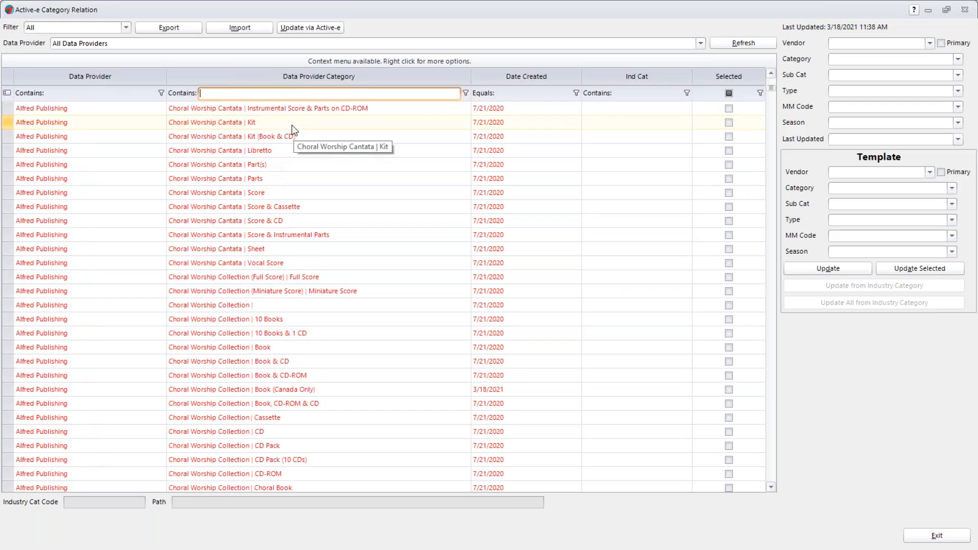
type("trombone")
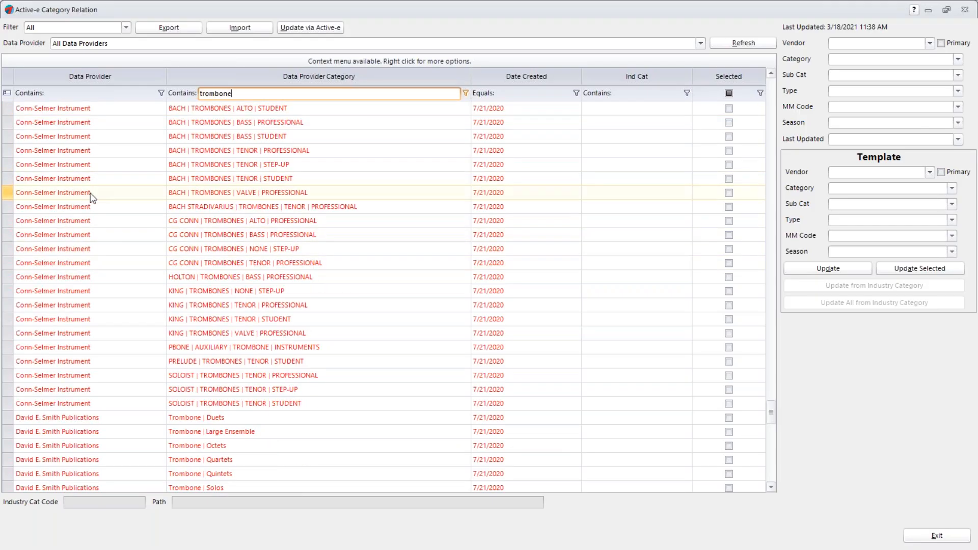
key("Return")
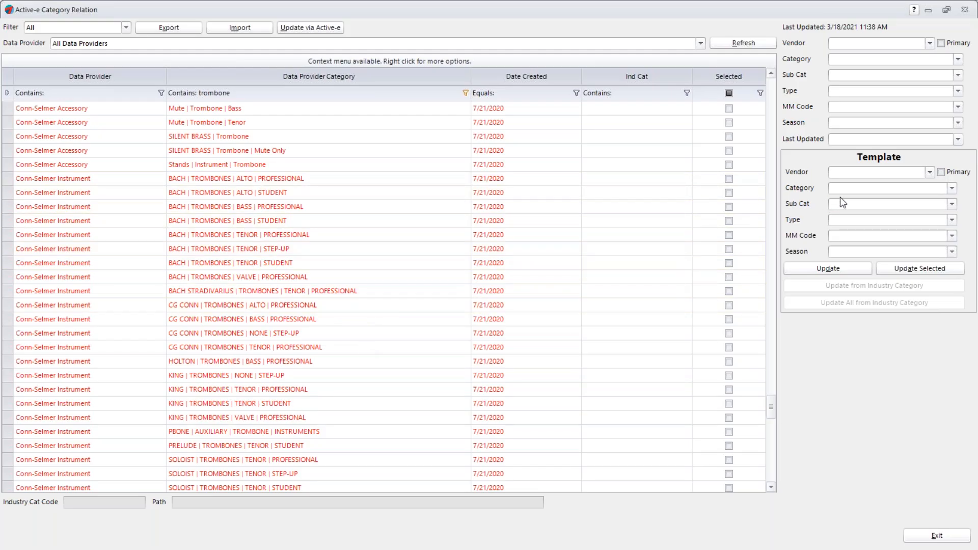
Set the template's vendor to 113 Selmer.
left_click(929, 173)
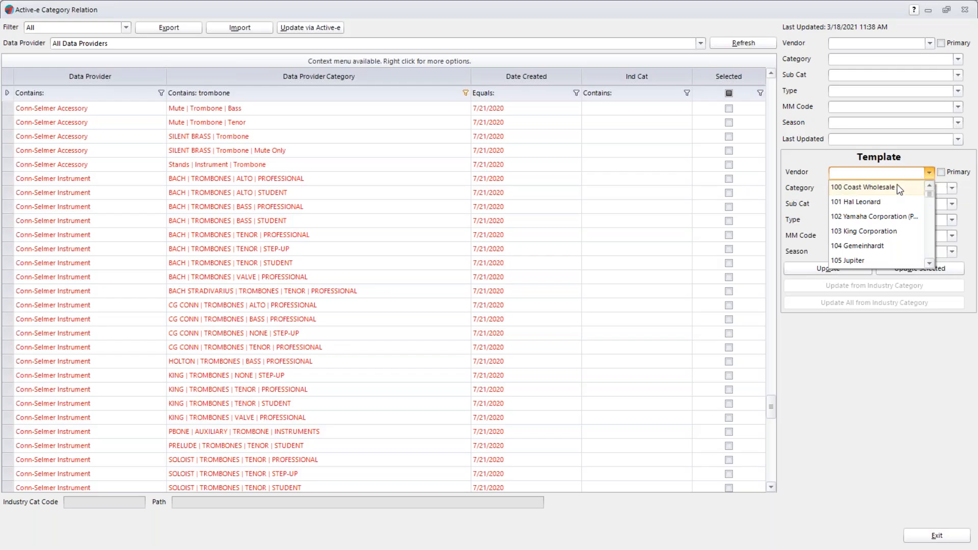
type("con")
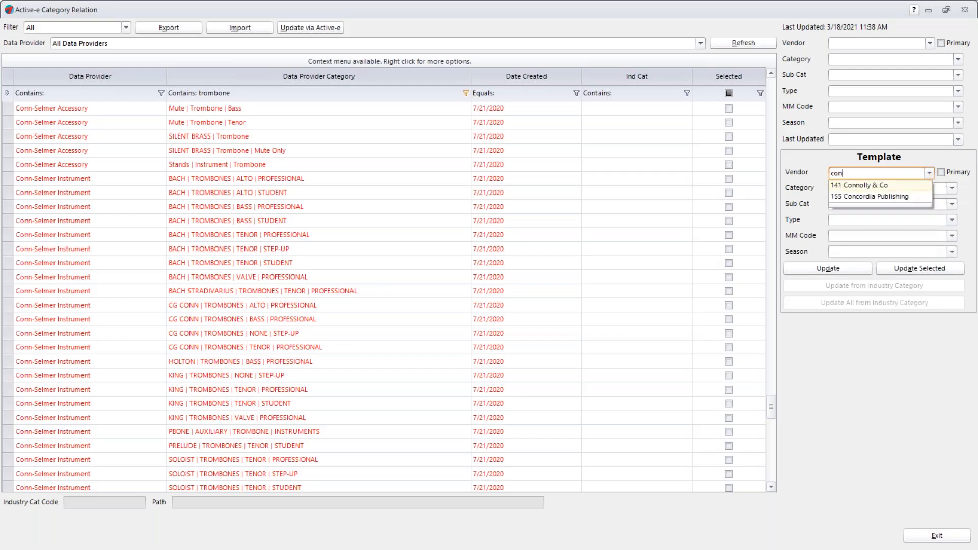
key("BackSpace")
key("BackSpace")
key("BackSpace")
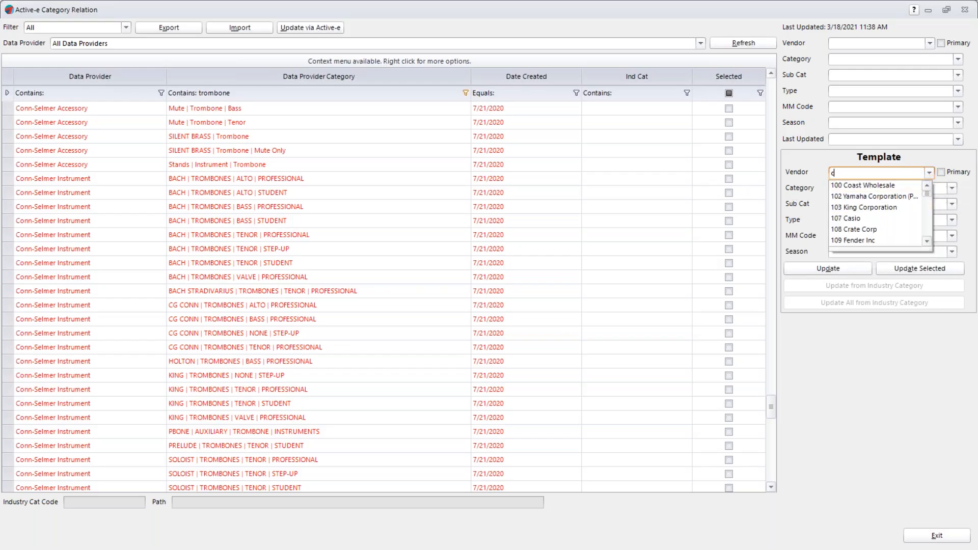
type("sel")
key("Tab")
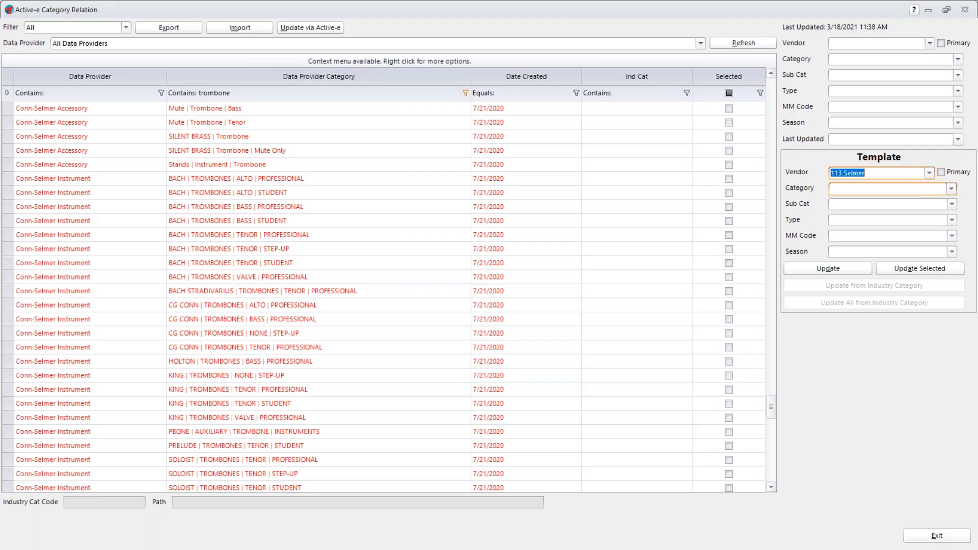
Set the template's category to Band, its sub category to Trombone and its type to Serialized.
left_click(909, 193)
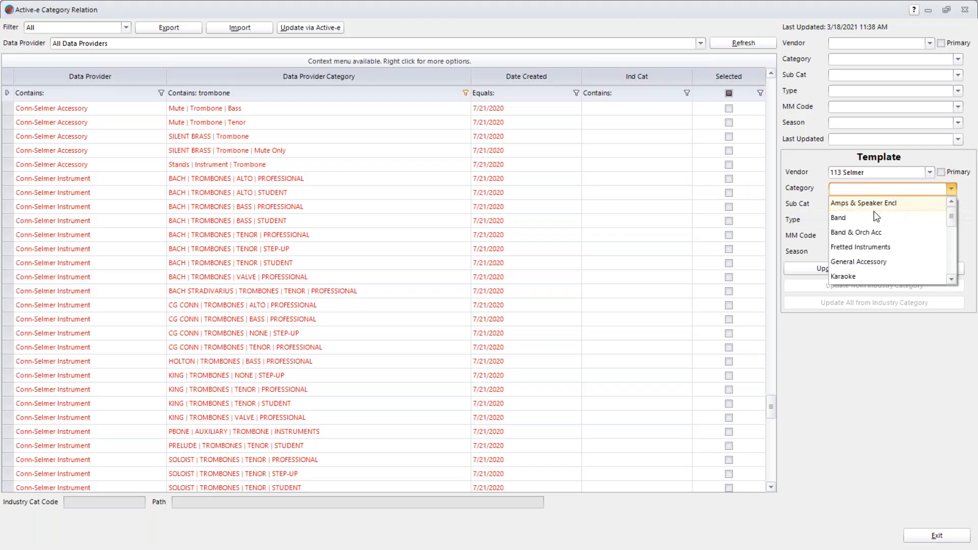
left_click(864, 219)
left_click(864, 202)
type("t")
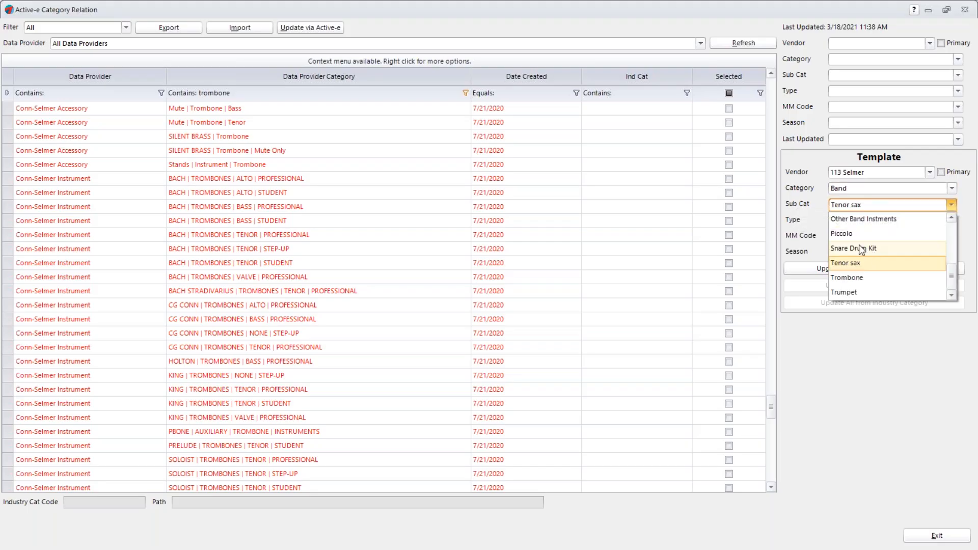
left_click(862, 278)
left_click(861, 223)
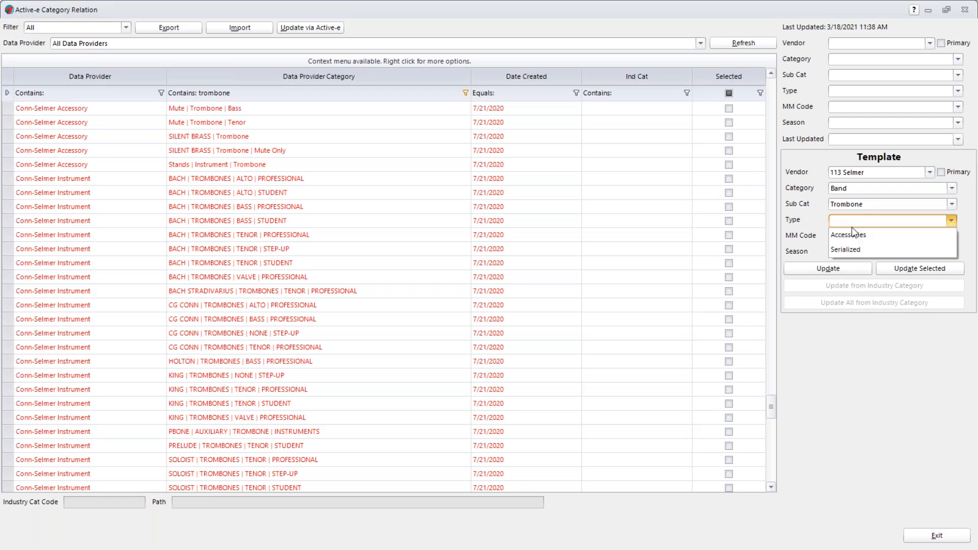
left_click(850, 248)
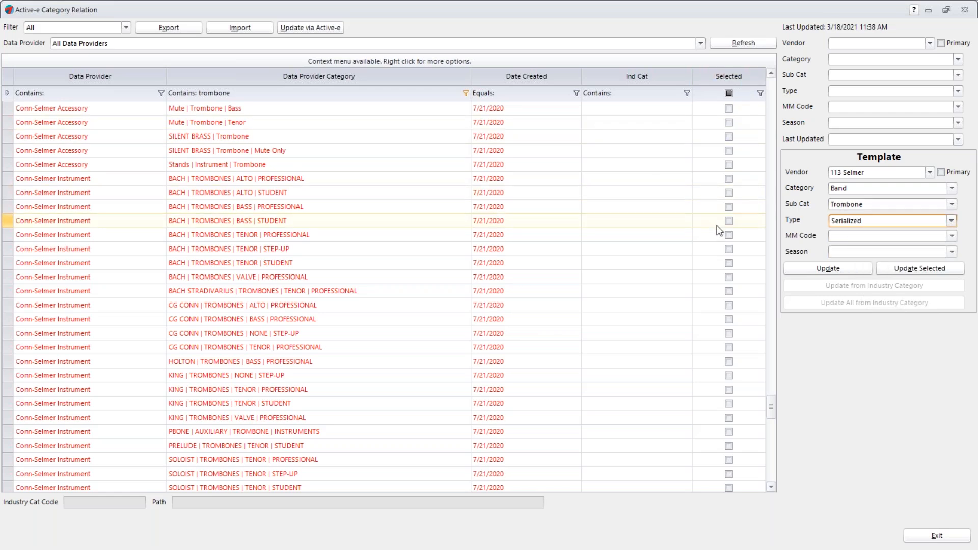
Mark all Conn-Selmer Instrument BACH and BACH STRADIVARIUS trombone categories as selected.
left_click(729, 165)
left_click(730, 167)
left_click(729, 178)
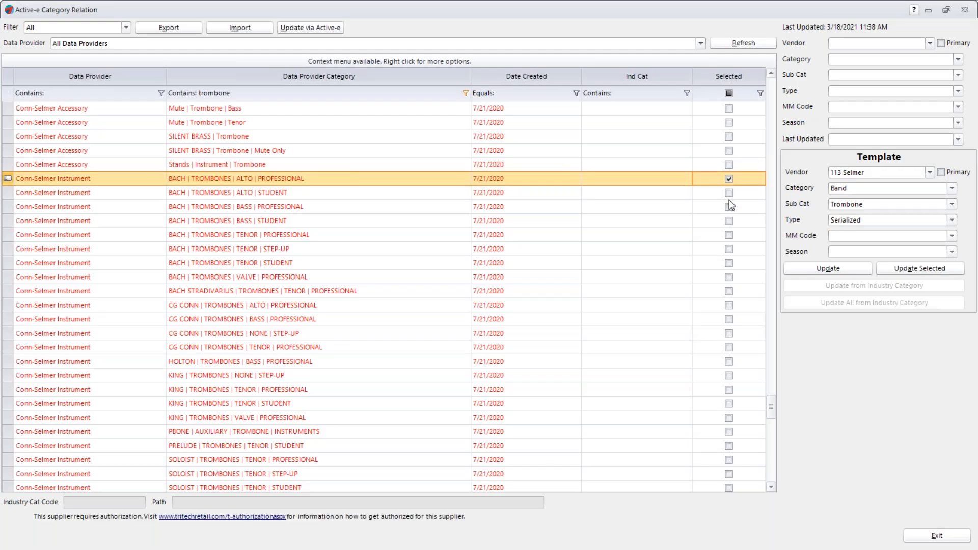
left_click(729, 194)
left_click(729, 206)
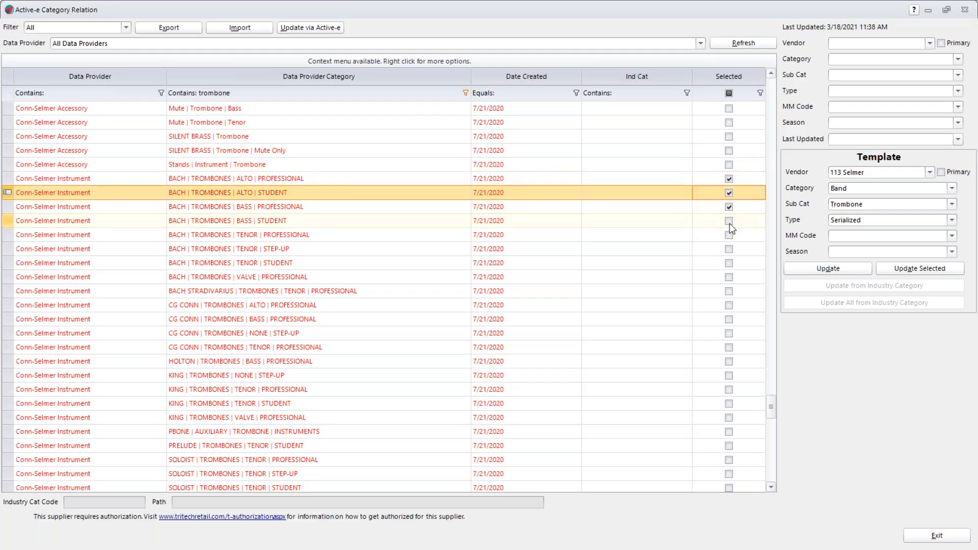
left_click(730, 222)
left_click(732, 247)
left_click(729, 235)
left_click(729, 248)
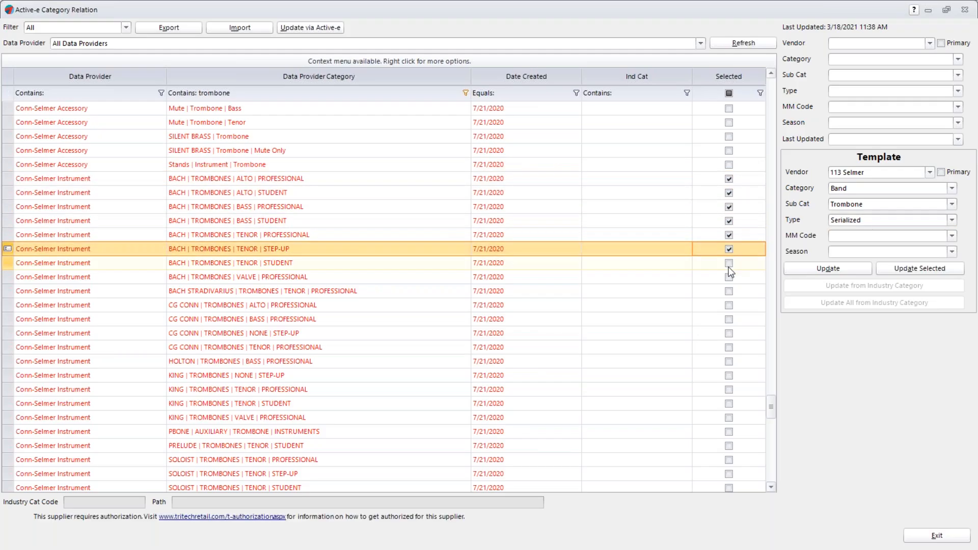
left_click(728, 264)
left_click(729, 278)
left_click(729, 263)
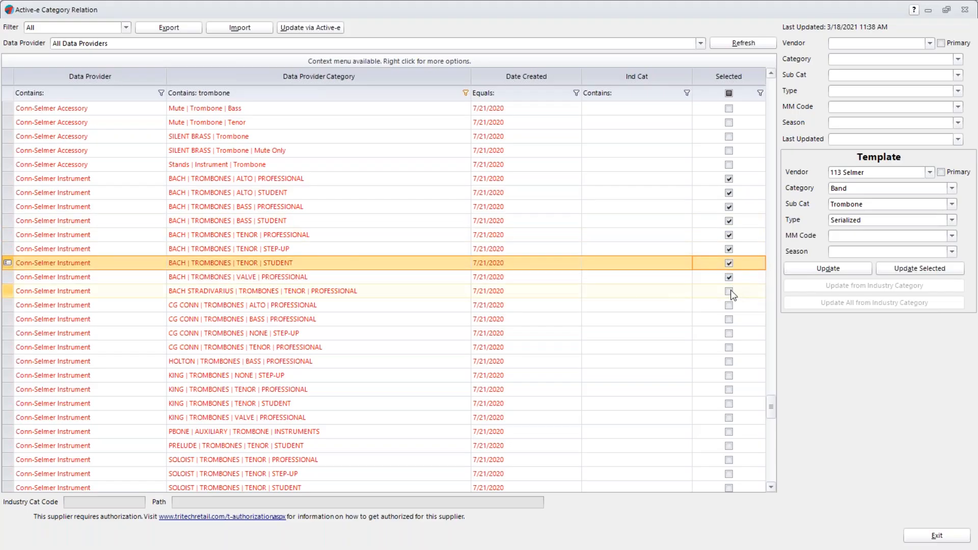
left_click(729, 291)
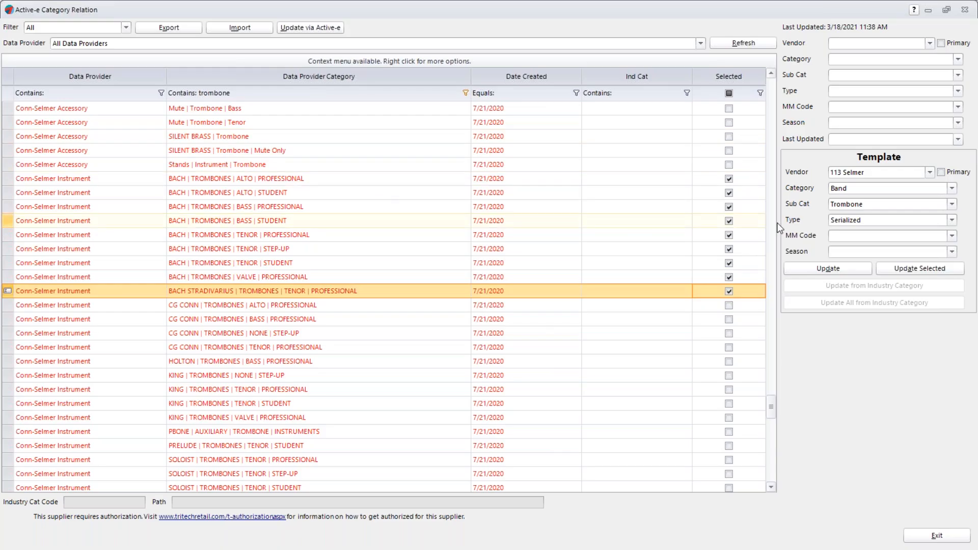
Try to apply the template to the selected relations, and remove the trombone filter from the Data Provider Category column.
left_click(913, 268)
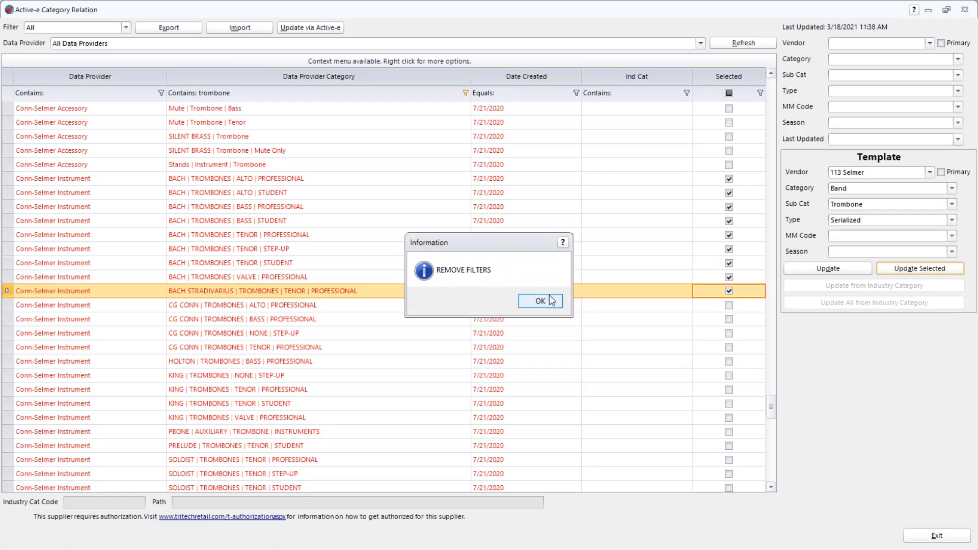
left_click(551, 301)
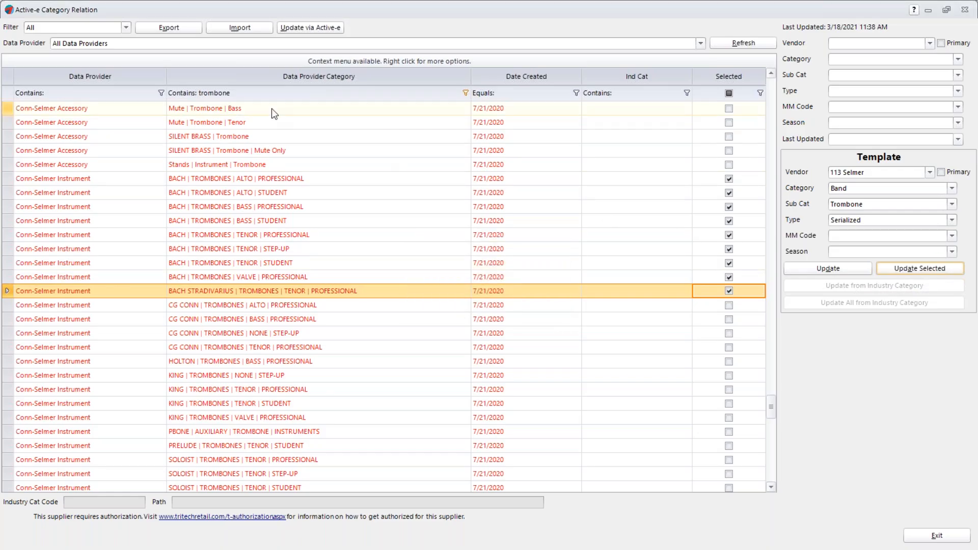
left_click(244, 94)
key("BackSpace")
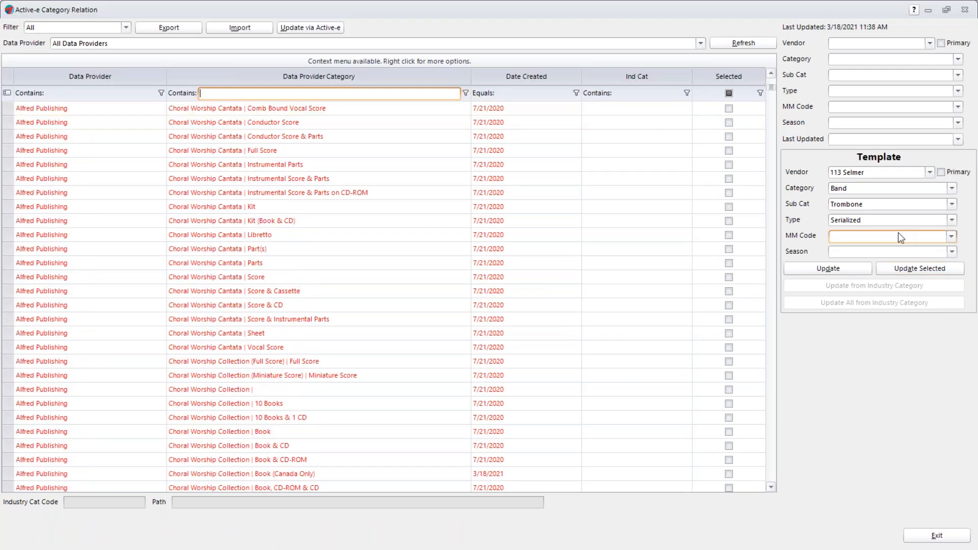
left_click(430, 281)
scroll(430, 282, "down", 20)
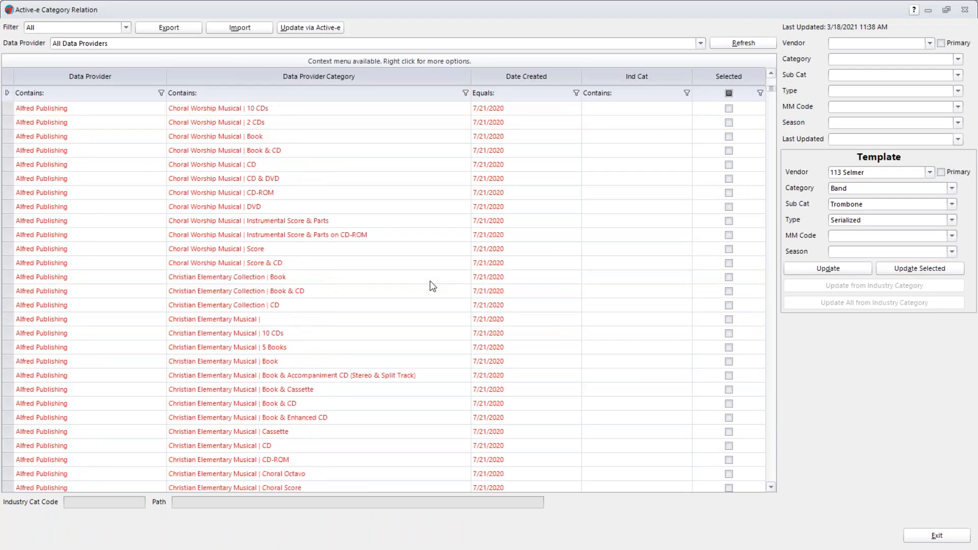
scroll(433, 307, "down", 20)
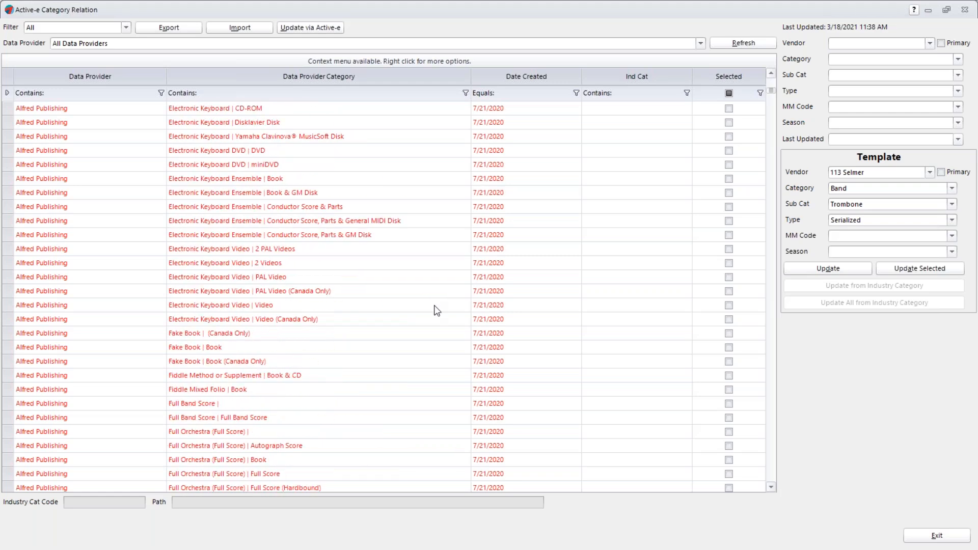
scroll(449, 317, "down", 20)
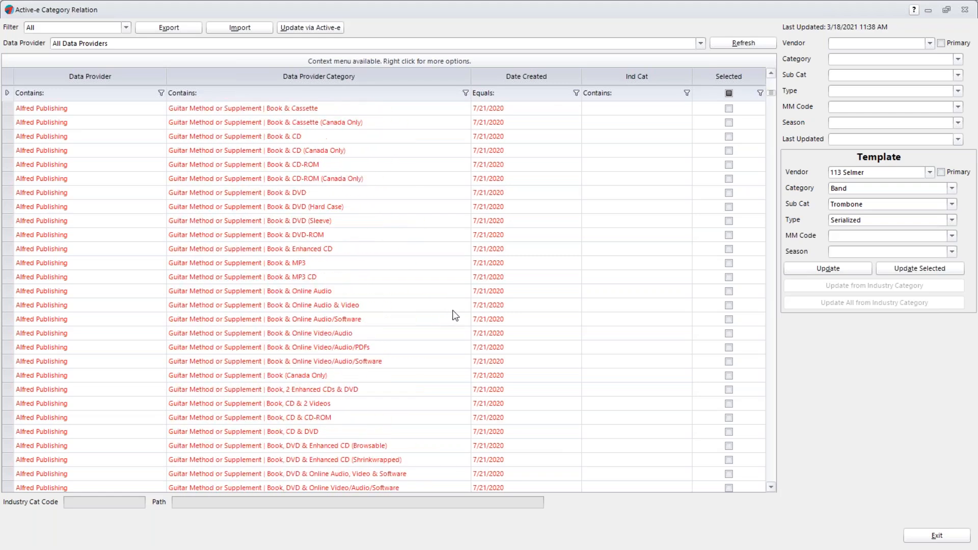
scroll(462, 311, "down", 20)
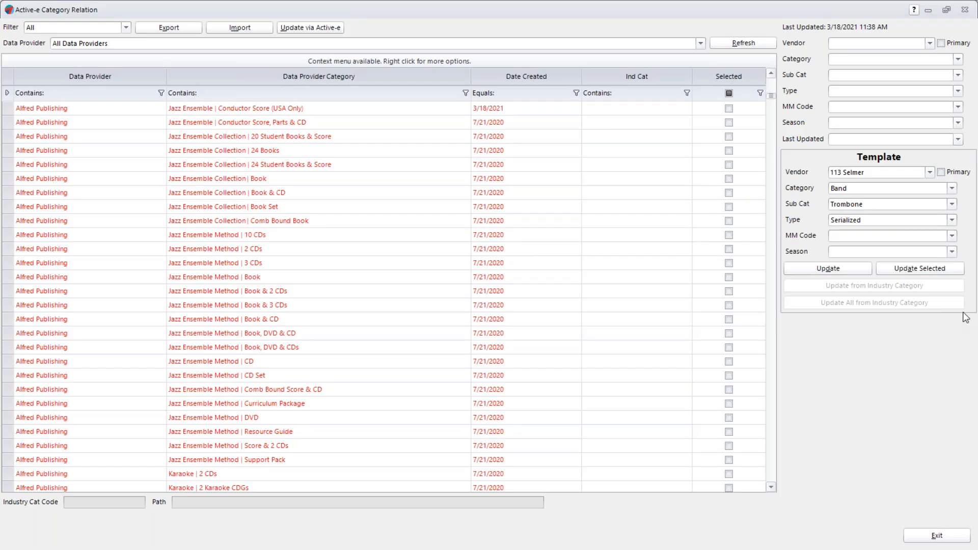
Apply the template to the selected relations and filter the Data Provider Category column by "trombone" to check the Conn-Selmer Instrument rows.
left_click(891, 270)
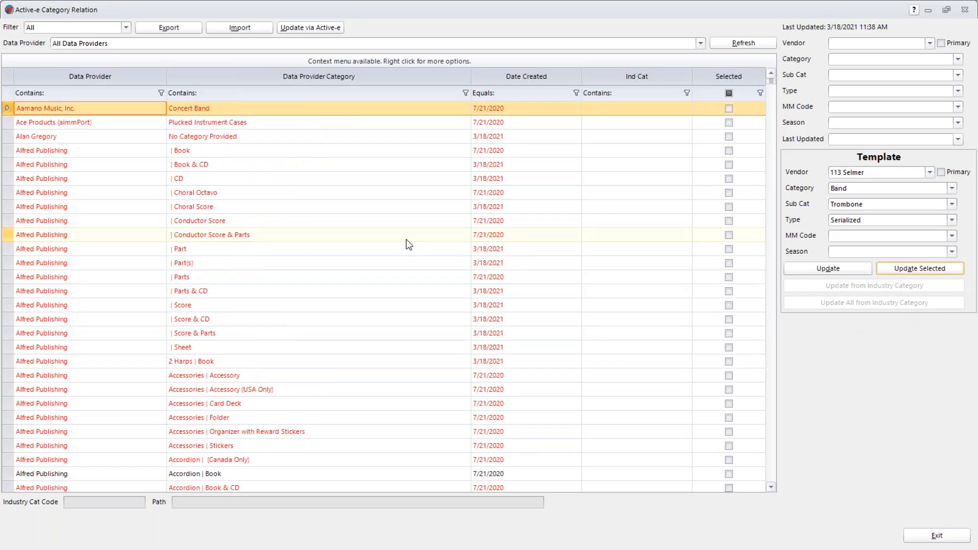
left_click(234, 91)
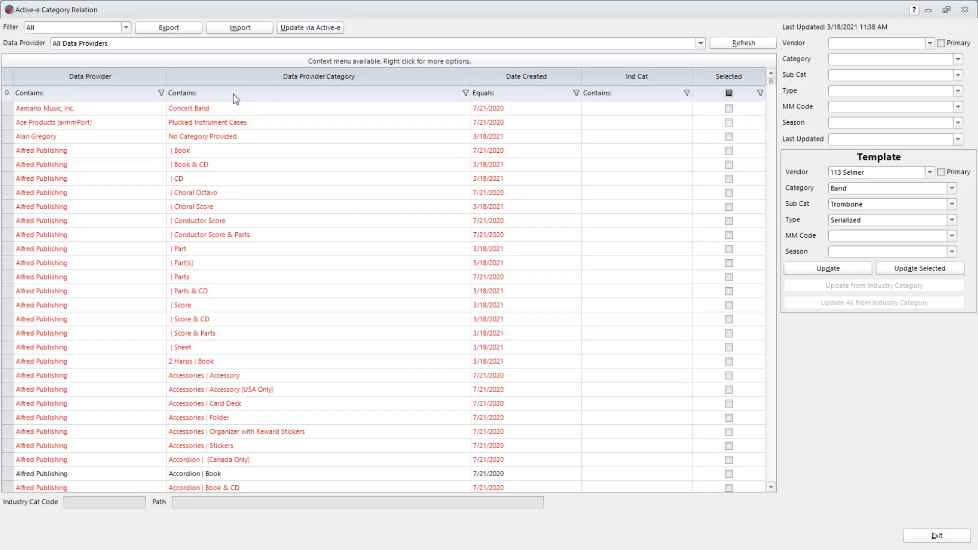
left_click(189, 98)
type("tr")
type("tromo")
type("bone")
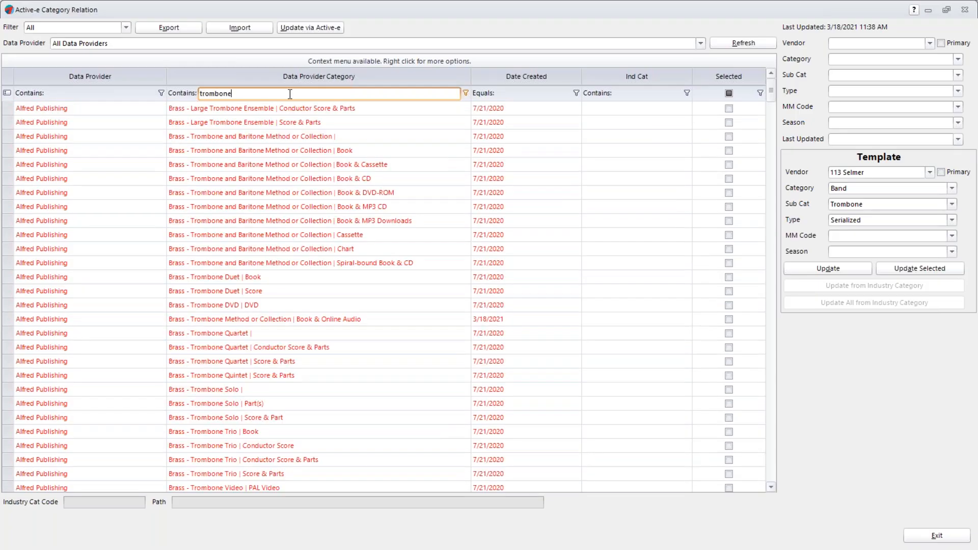
scroll(226, 252, "down", 5)
scroll(226, 253, "down", 20)
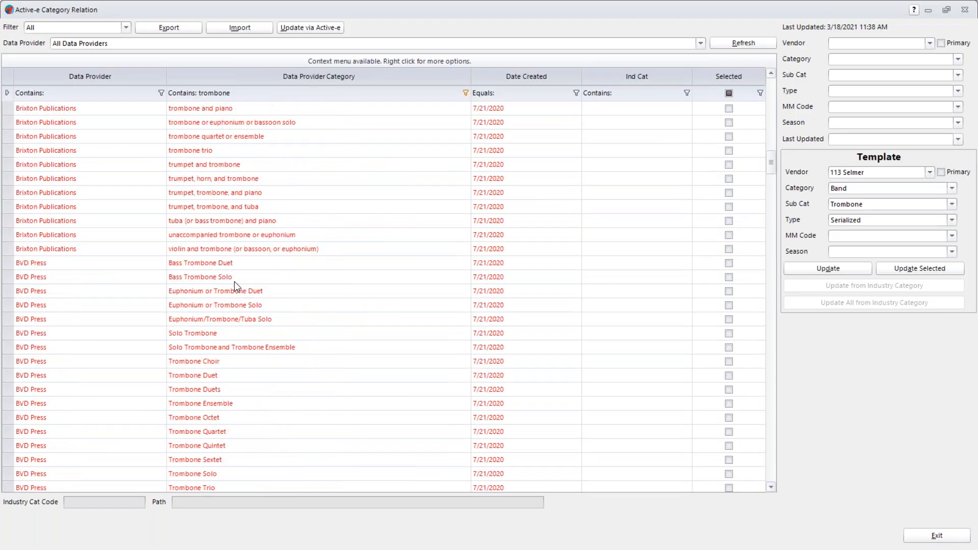
scroll(234, 292, "down", 20)
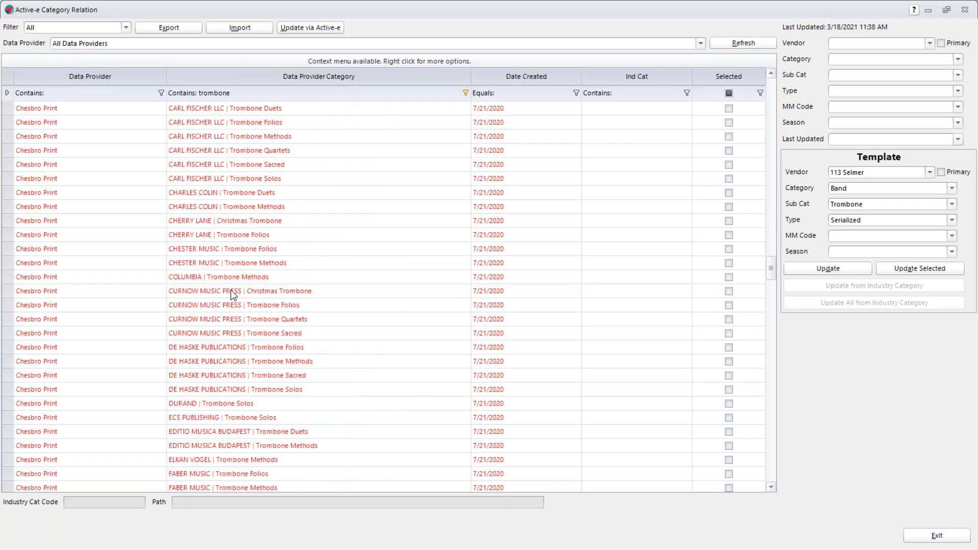
scroll(226, 308, "down", 20)
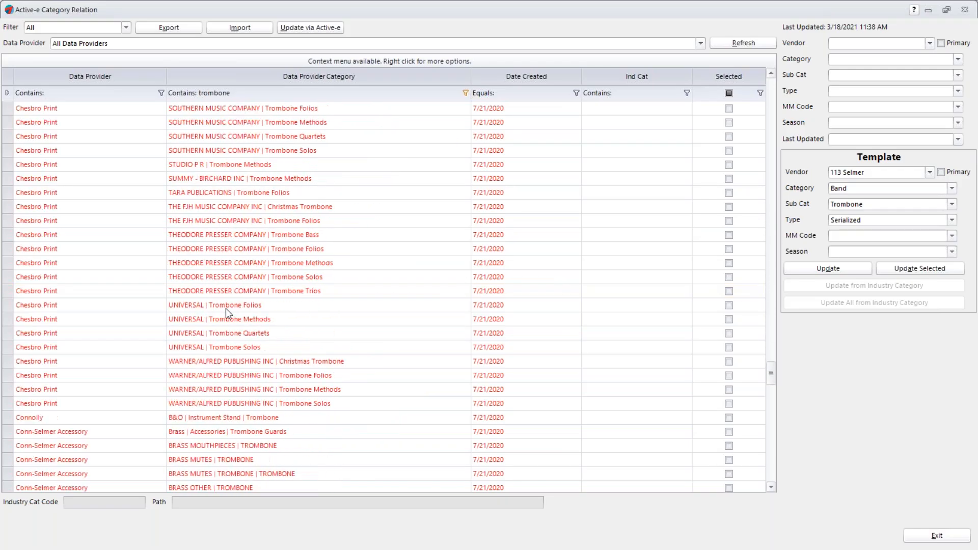
scroll(225, 308, "up", 4)
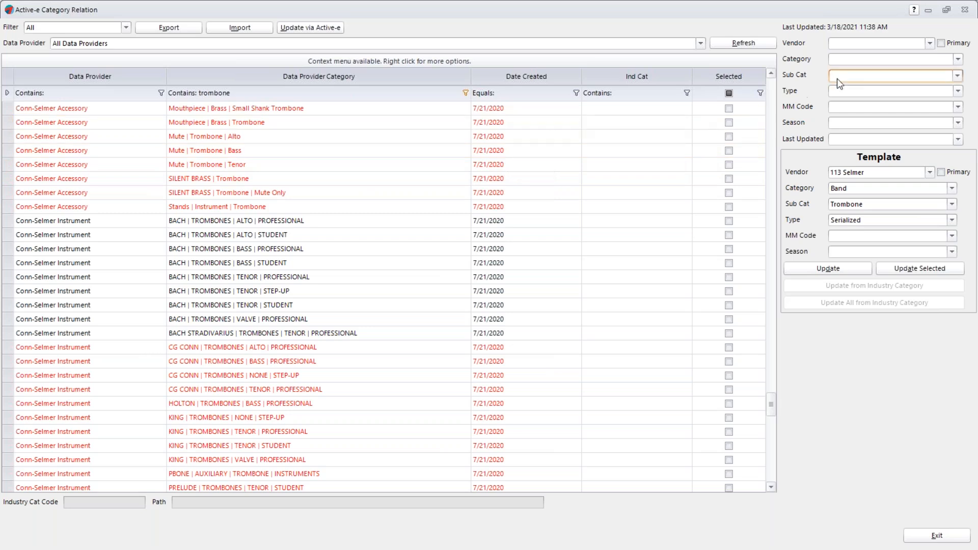
Close the category relations and open the Active-e Attribute Relations.
left_click(964, 11)
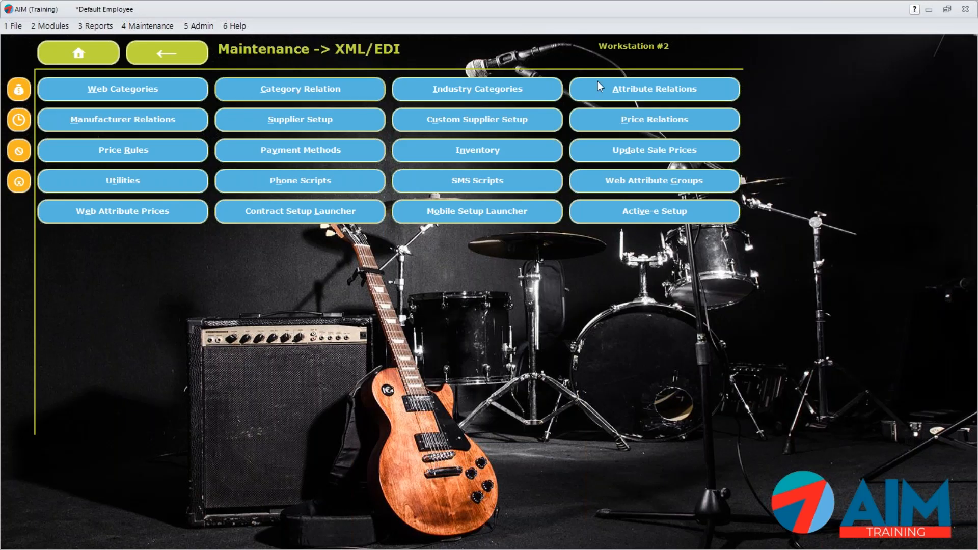
left_click(647, 89)
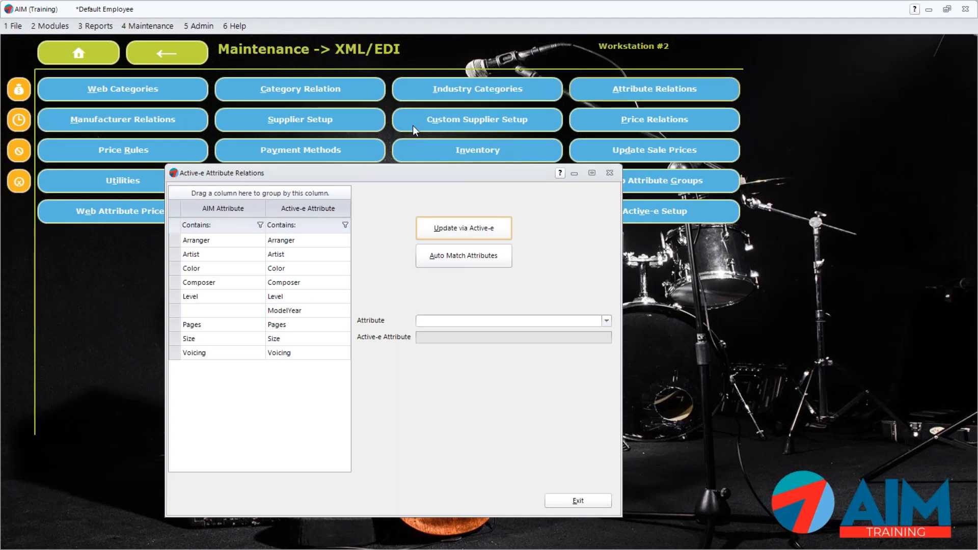
left_click_drag(347, 174, 488, 130)
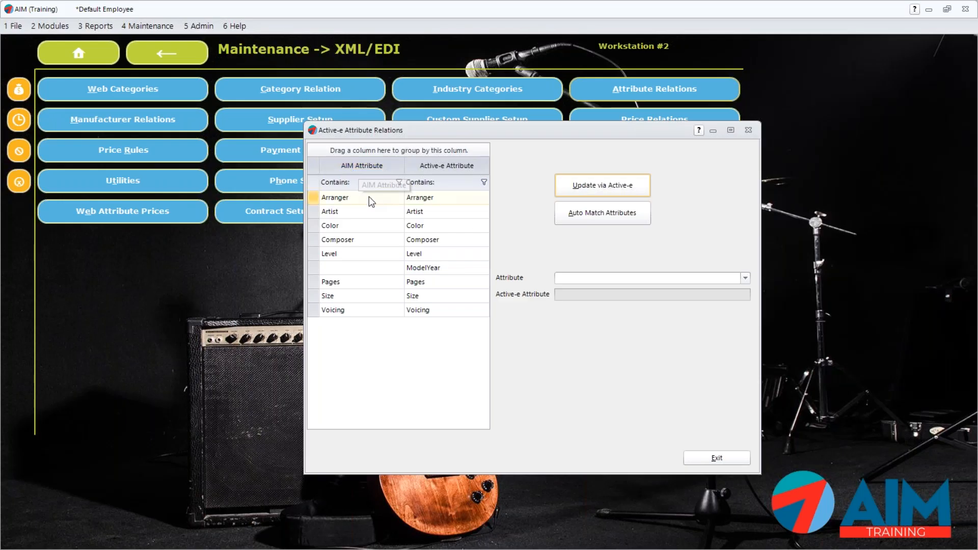
Relate the Active-e attribute ModelYear to the AIM attribute Year, save it and close the attribute relations.
left_click(443, 199)
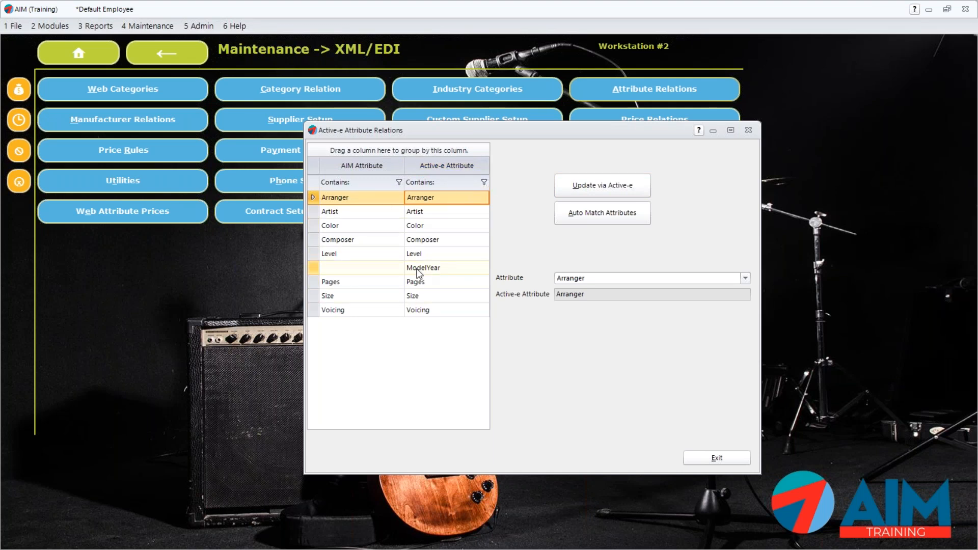
left_click(393, 271)
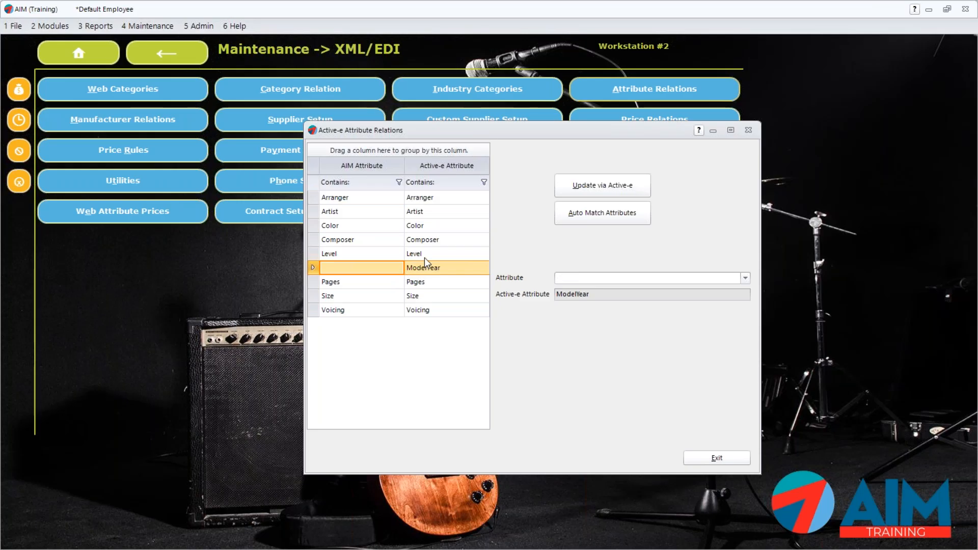
left_click(745, 279)
scroll(637, 337, "down", 5)
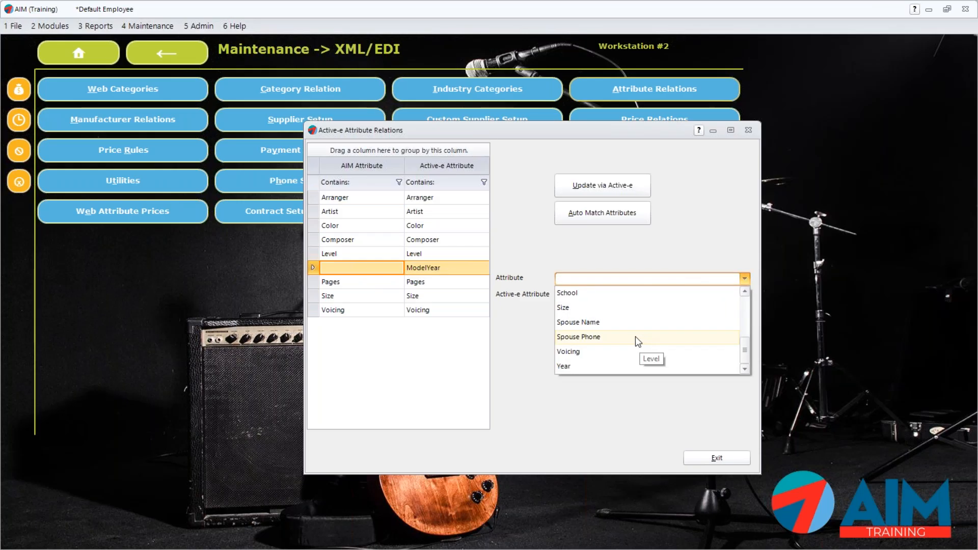
left_click(566, 371)
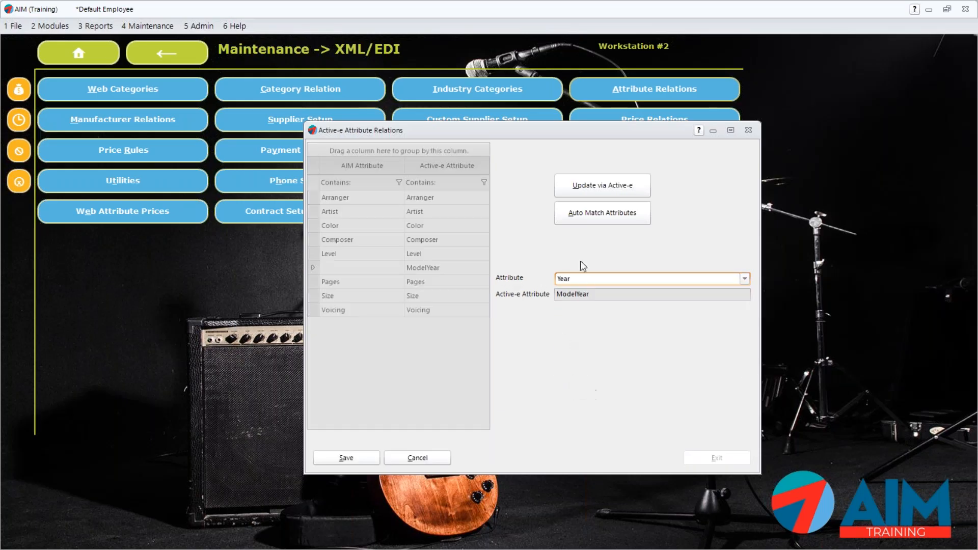
left_click(346, 458)
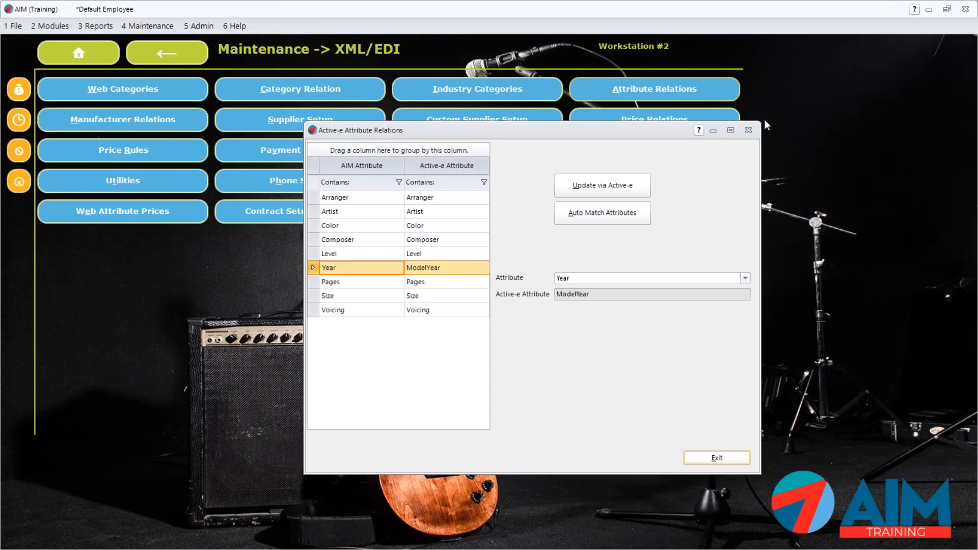
left_click(749, 130)
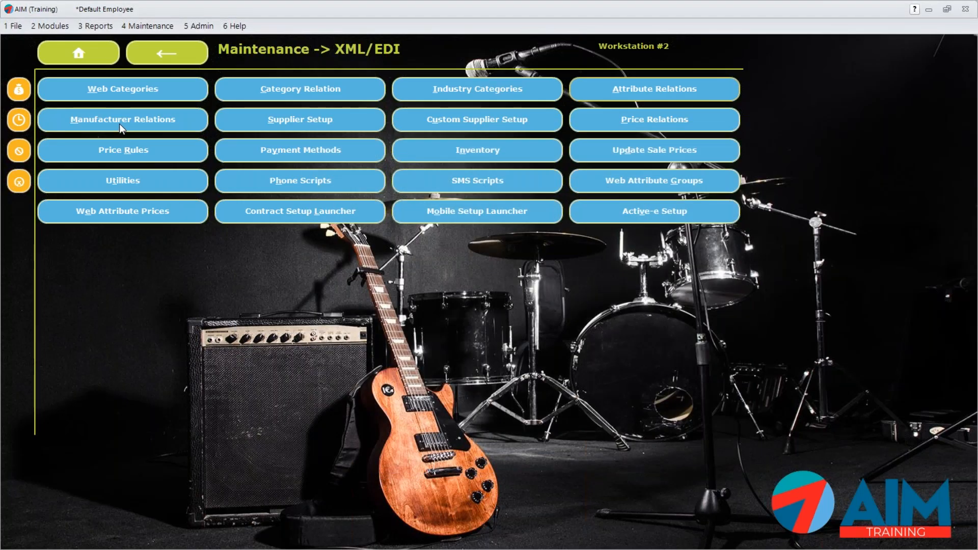
Open the Active-e Manufacturer Relations and filter the Data Provider Manufacturer column by "alfred".
left_click(120, 124)
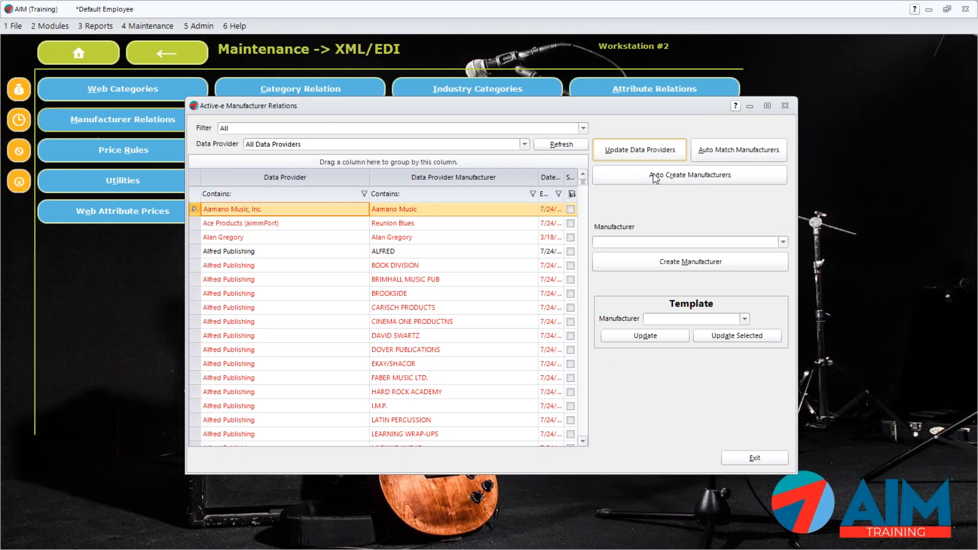
left_click(635, 154)
left_click(457, 255)
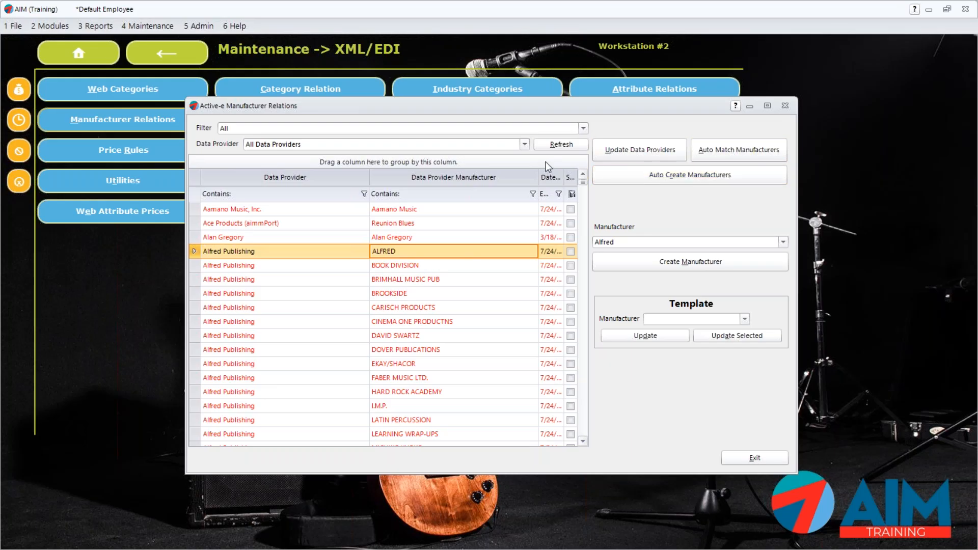
left_click(414, 196)
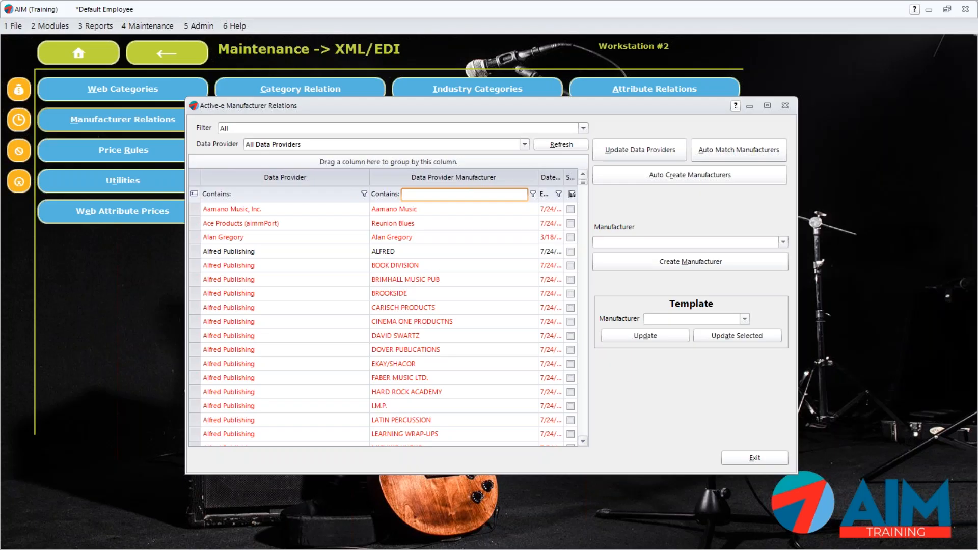
type("alf")
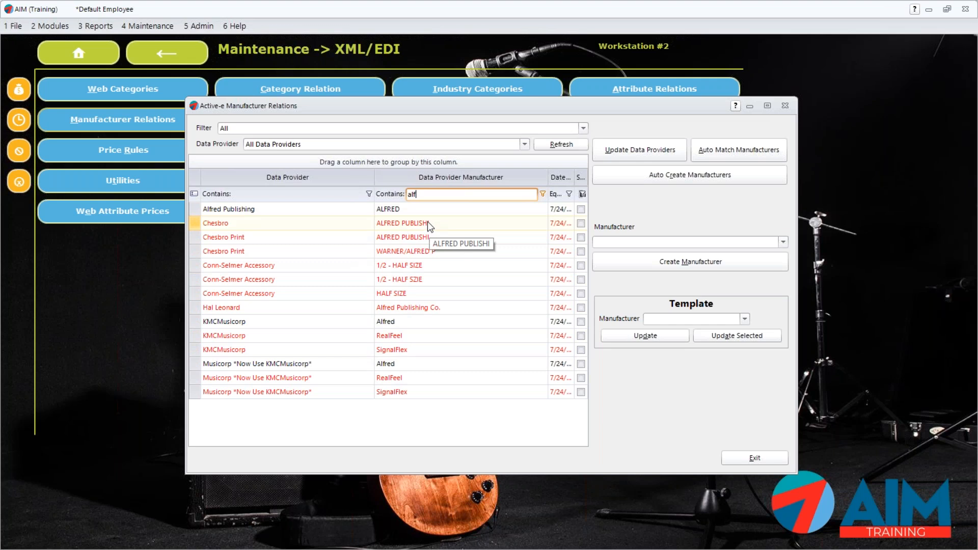
type("red")
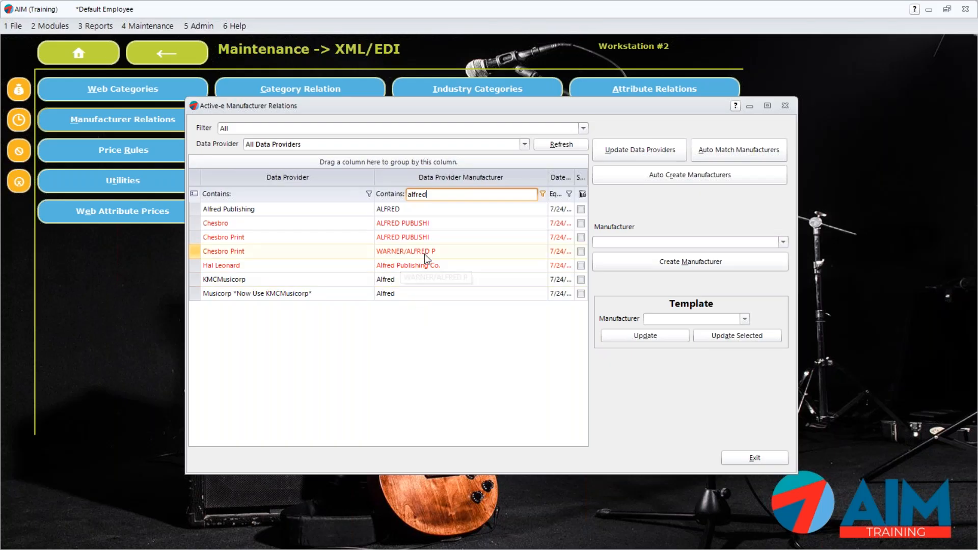
Map Chesbro's ALFRED PUBLISHI manufacturer to the store manufacturer Alfred and save the relation.
left_click(404, 223)
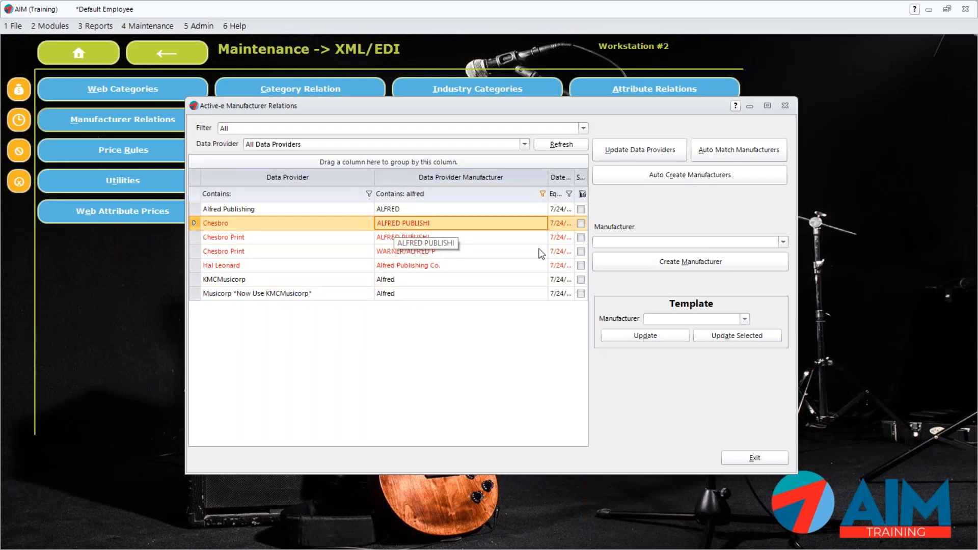
left_click(781, 246)
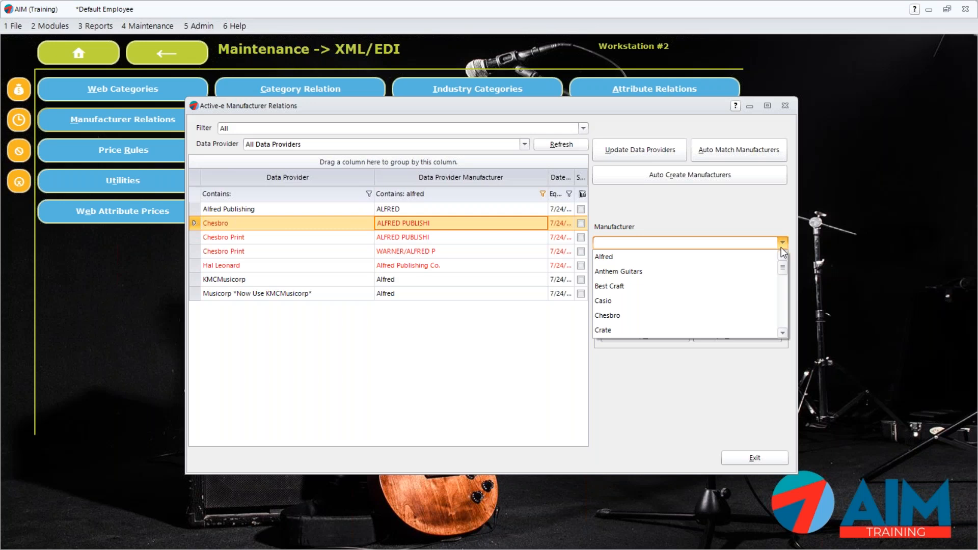
left_click(679, 258)
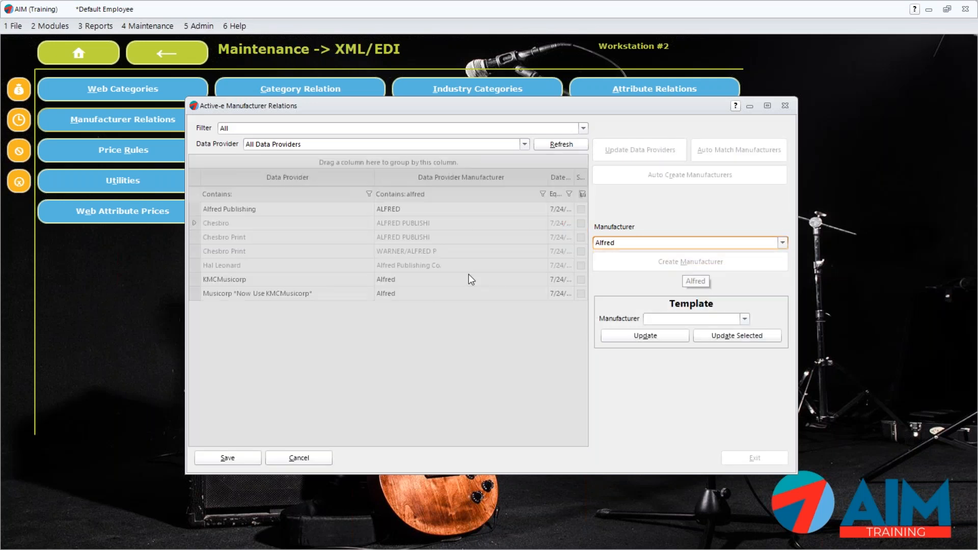
left_click(228, 458)
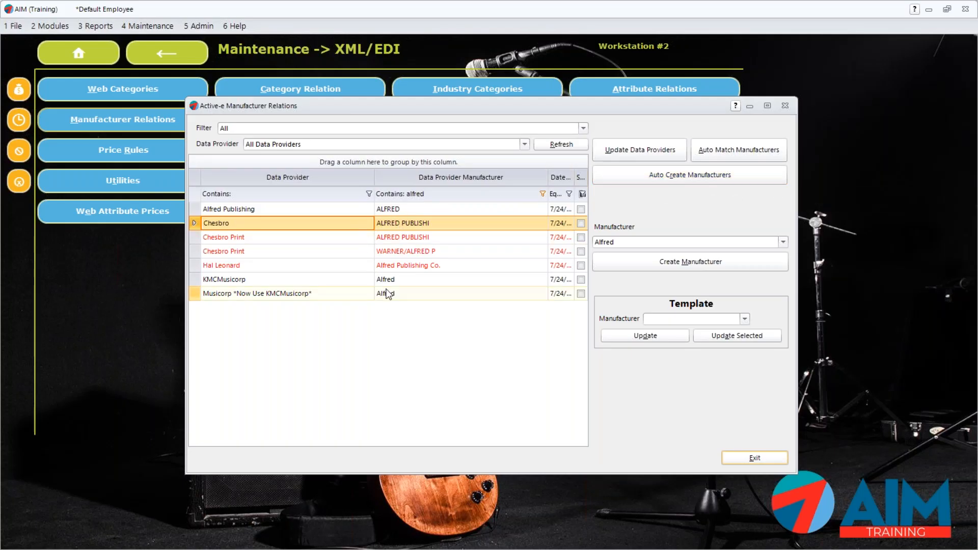
left_click(399, 236)
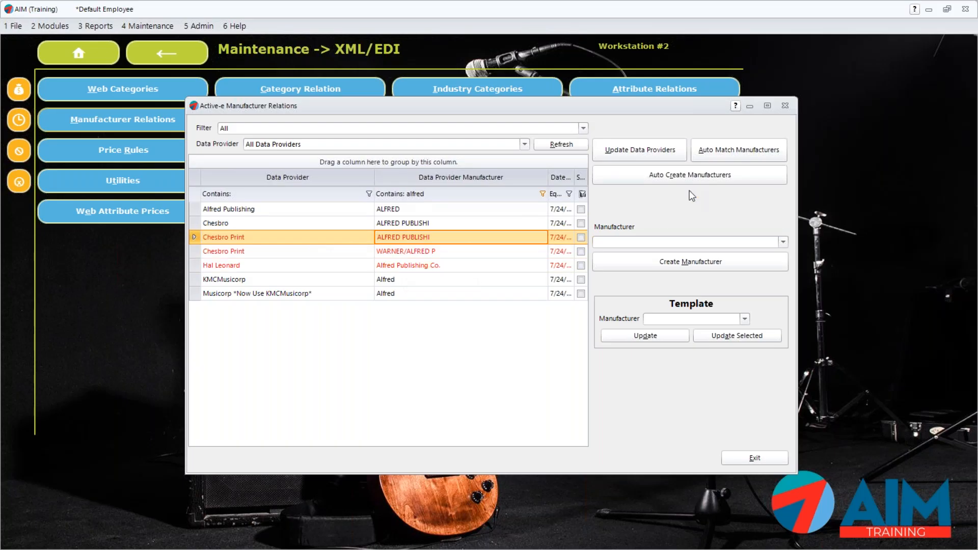
Open the inventory utility Change Mfg, examine its old and new manufacturer fields and its description, and close it without changes.
left_click(46, 27)
mouse_move(58, 72)
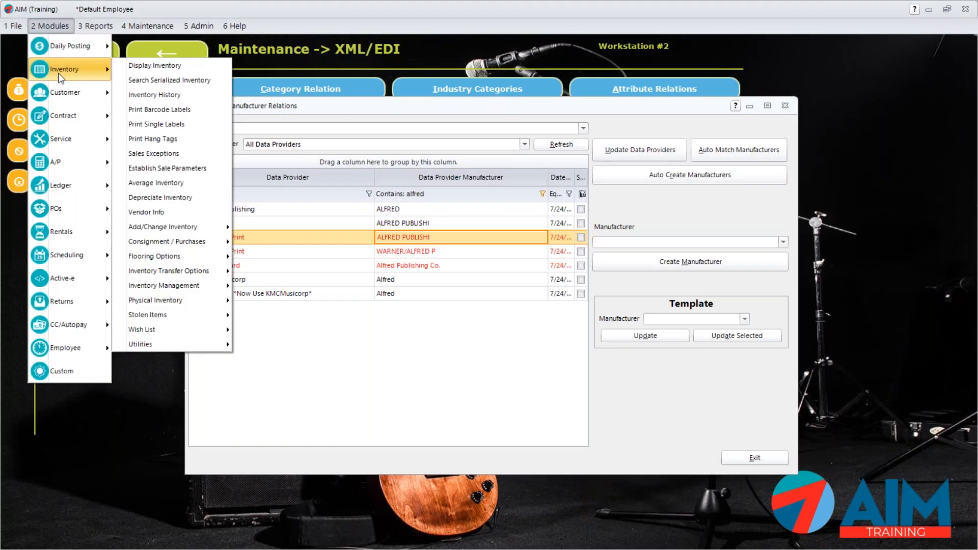
mouse_move(170, 350)
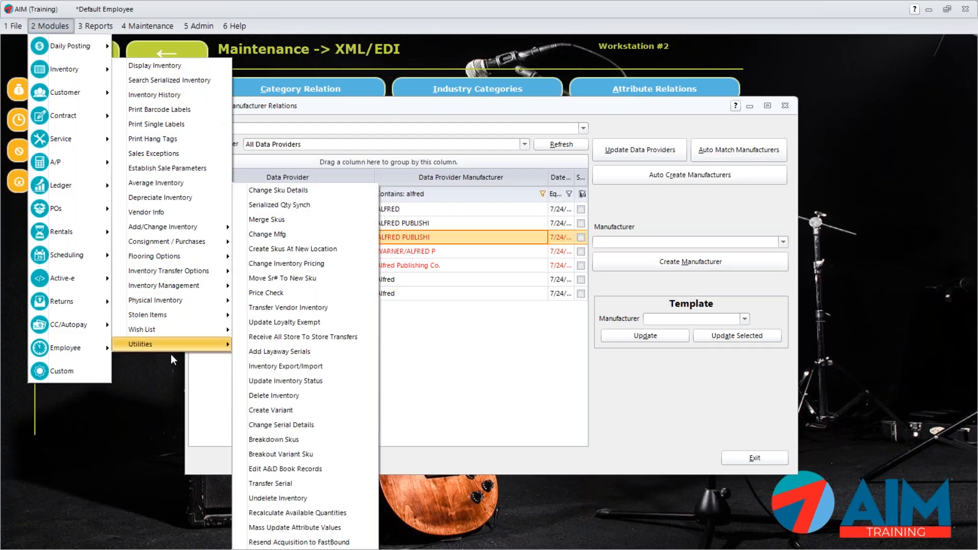
left_click(309, 238)
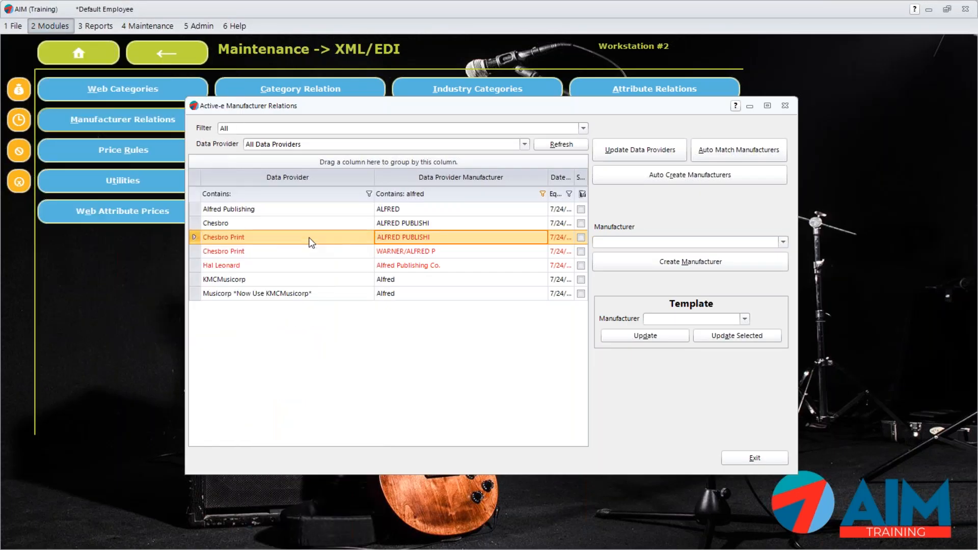
left_click(512, 346)
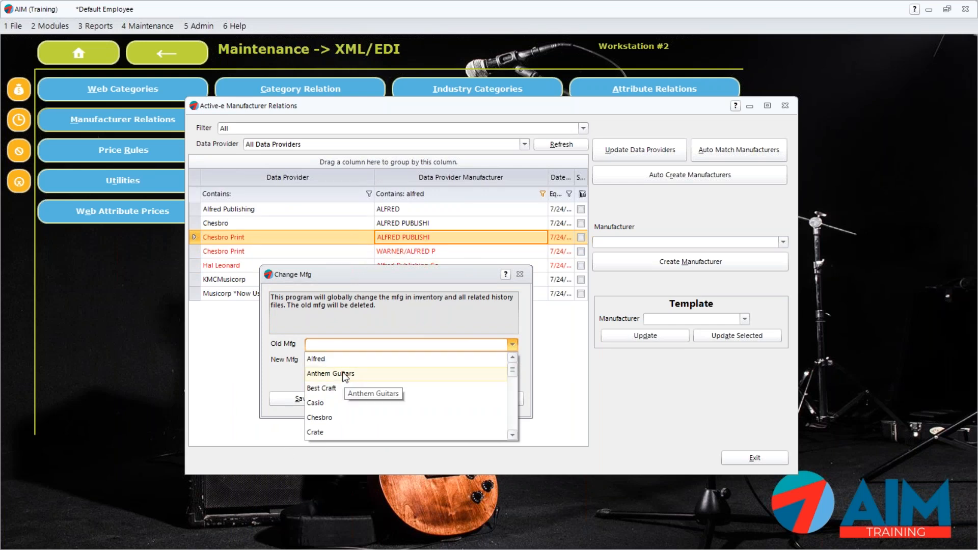
left_click(281, 363)
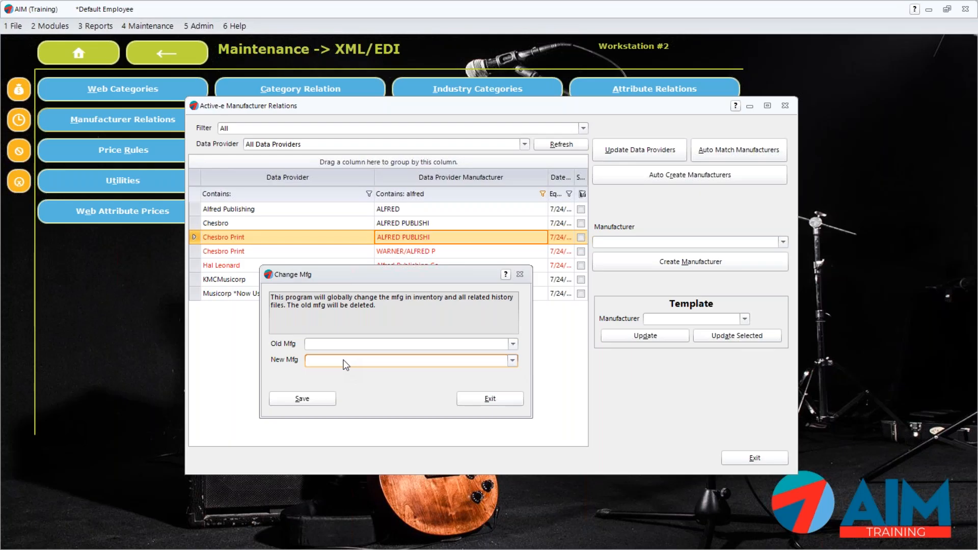
left_click_drag(299, 309, 393, 306)
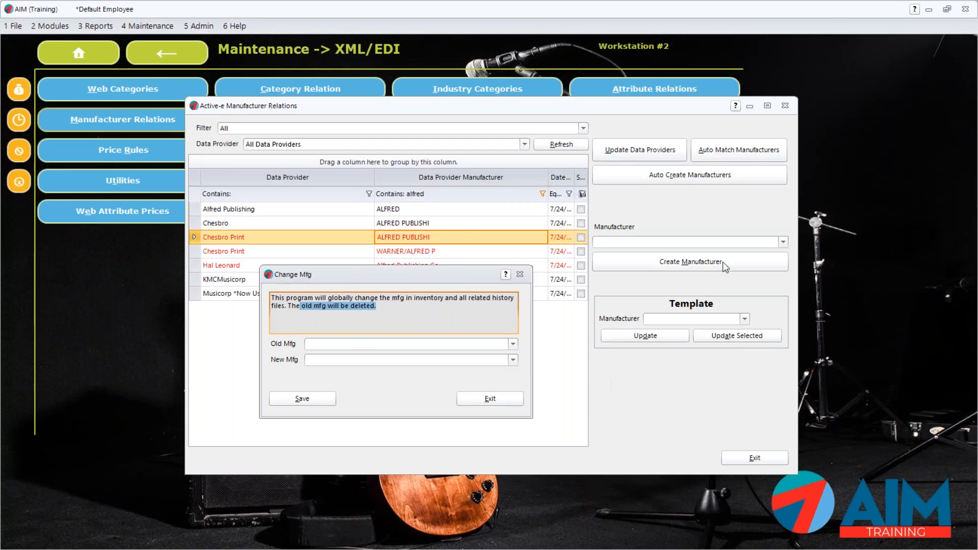
left_click(520, 275)
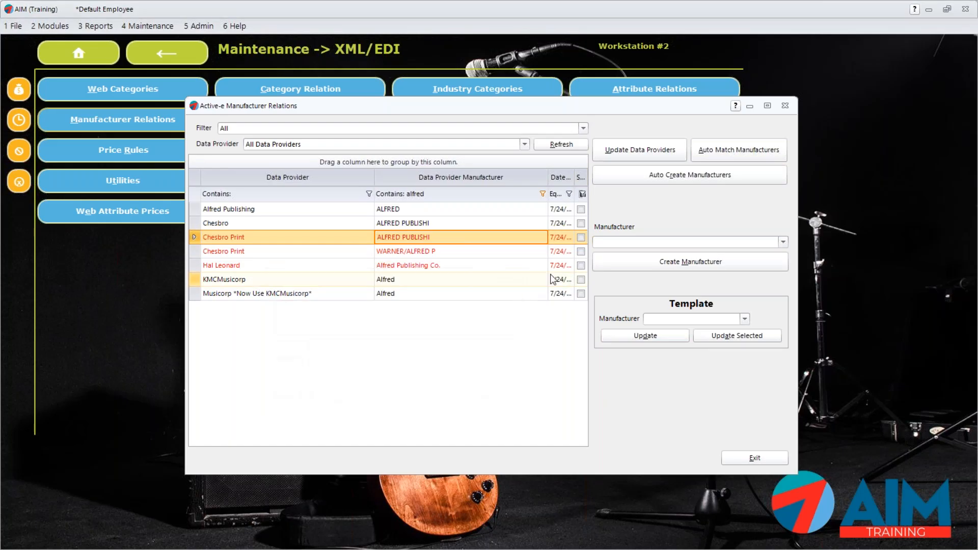
Close the manufacturer relations and open the Active-e Price Relations.
left_click(785, 106)
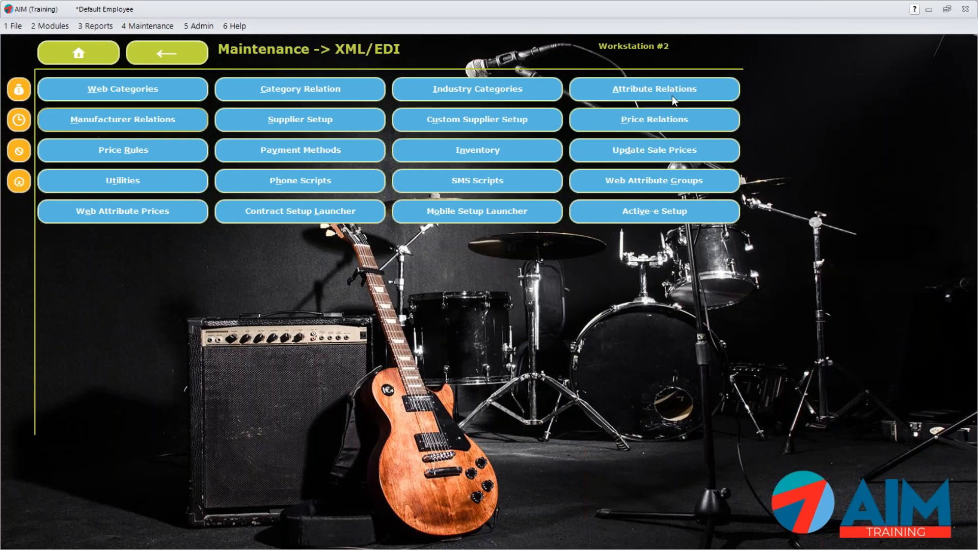
left_click(573, 123)
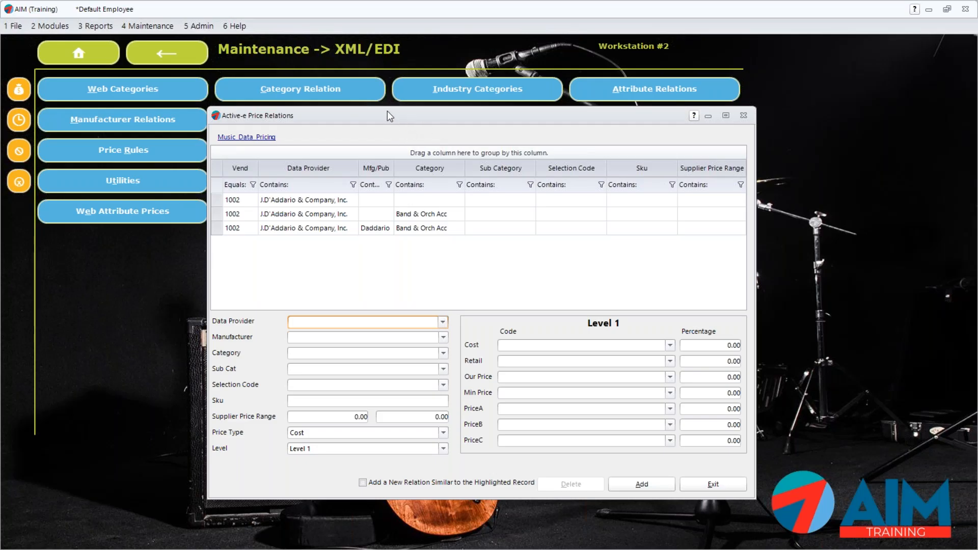
Open the music data pricing web page and examine the cost, retail and MAP columns for J.D'Addario and Alfred Publishing.
left_click(259, 137)
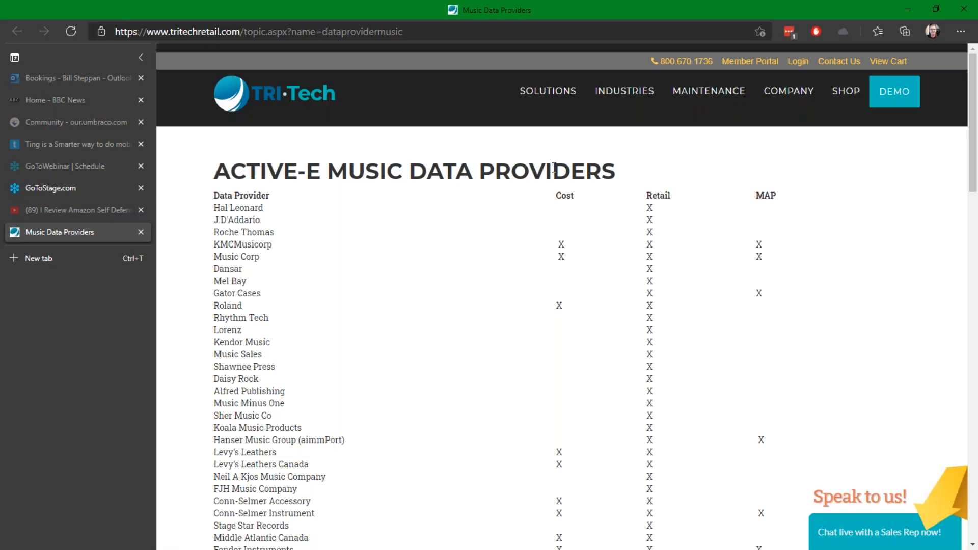
left_click_drag(215, 203, 289, 402)
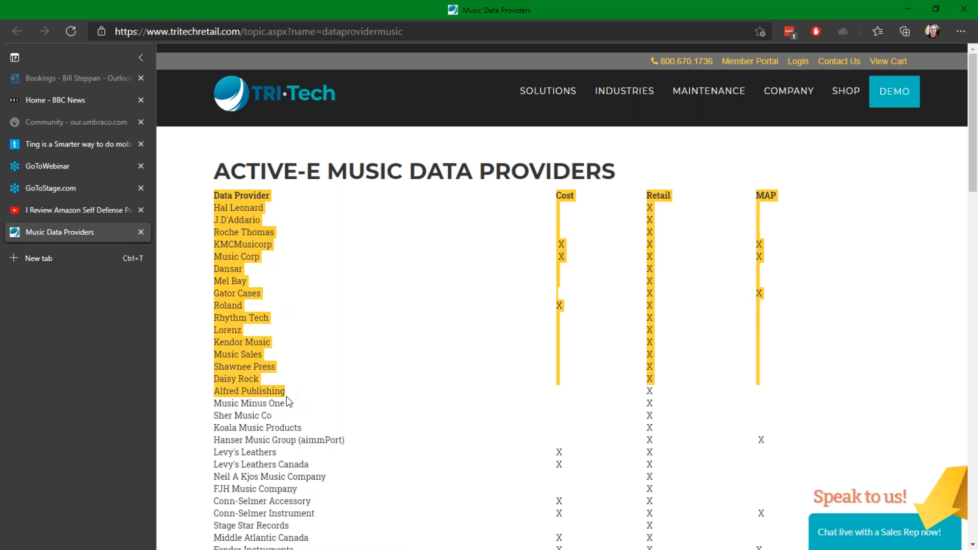
left_click_drag(560, 197, 639, 201)
left_click(564, 209)
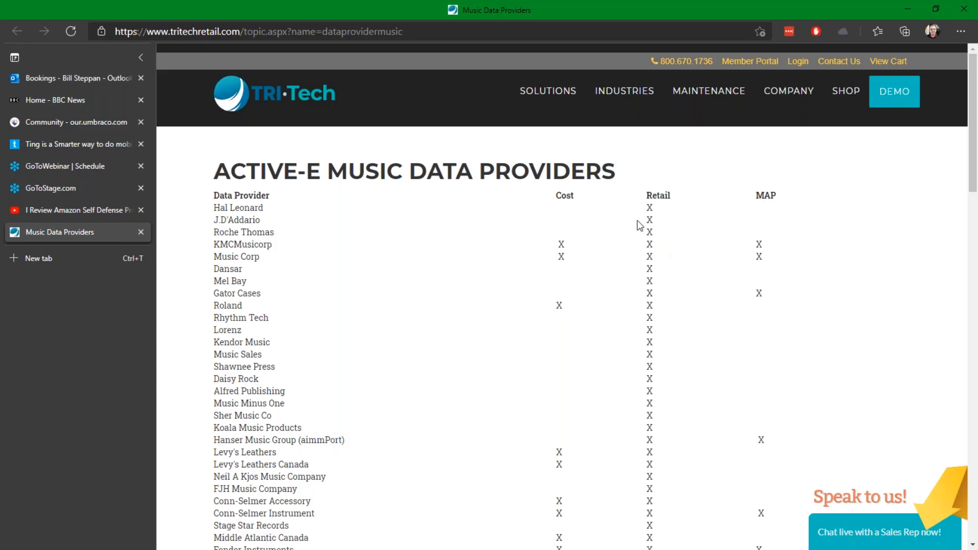
left_click_drag(213, 223, 726, 225)
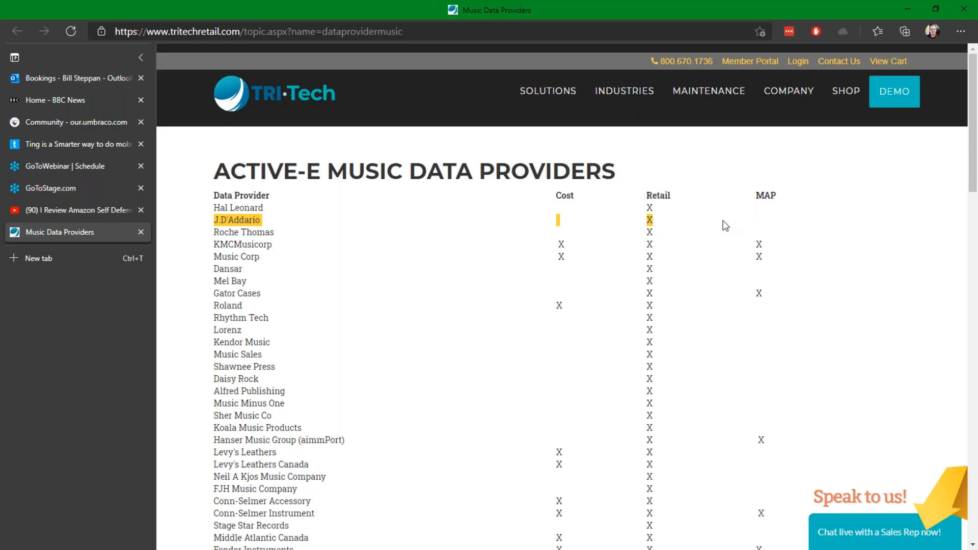
left_click_drag(219, 393, 668, 394)
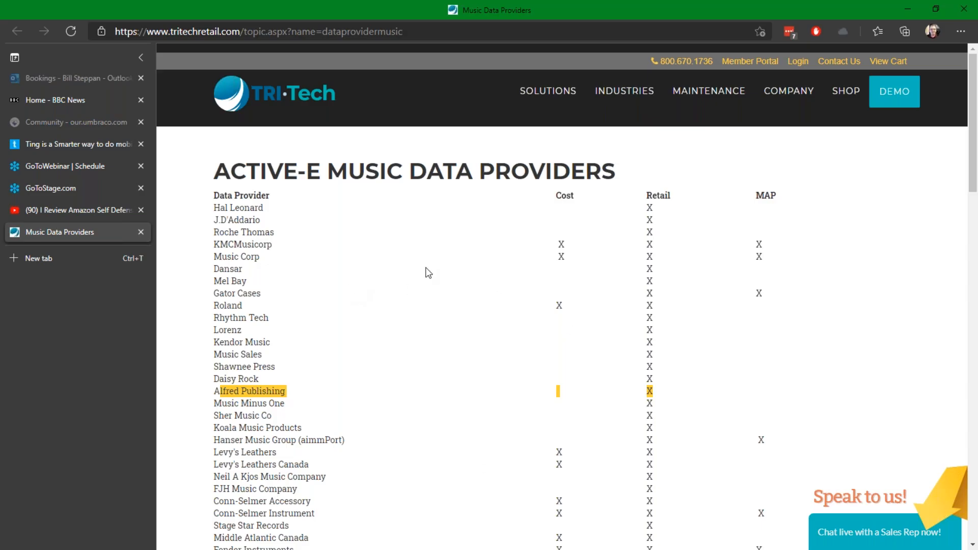
Check which prices Fender Instruments supplies, examine the MAP entries of KMCMusicorp and Music Corp, and return to the AIM price relations.
scroll(500, 451, "down", 5)
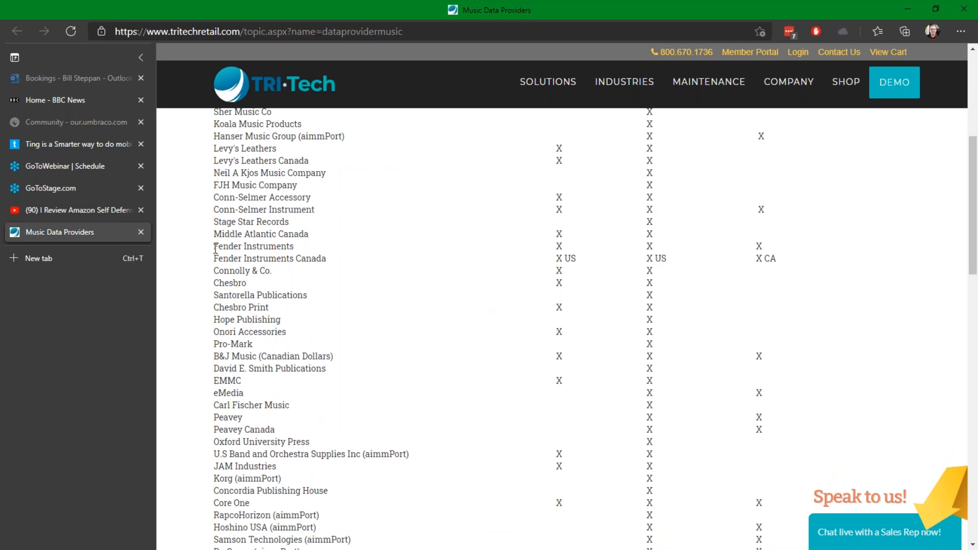
left_click_drag(215, 248, 772, 244)
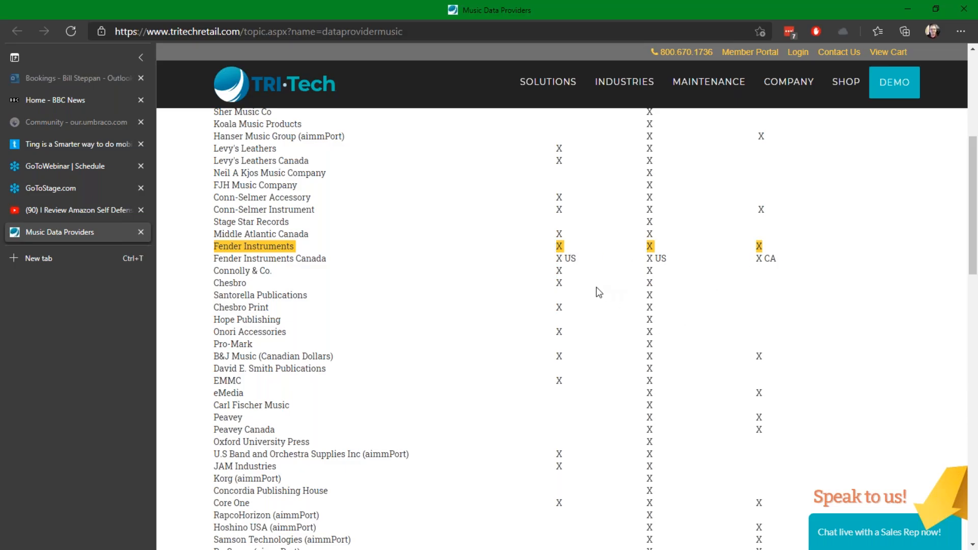
scroll(758, 295, "up", 5)
scroll(758, 294, "down", 2)
scroll(768, 202, "up", 2)
left_click_drag(764, 196, 777, 196)
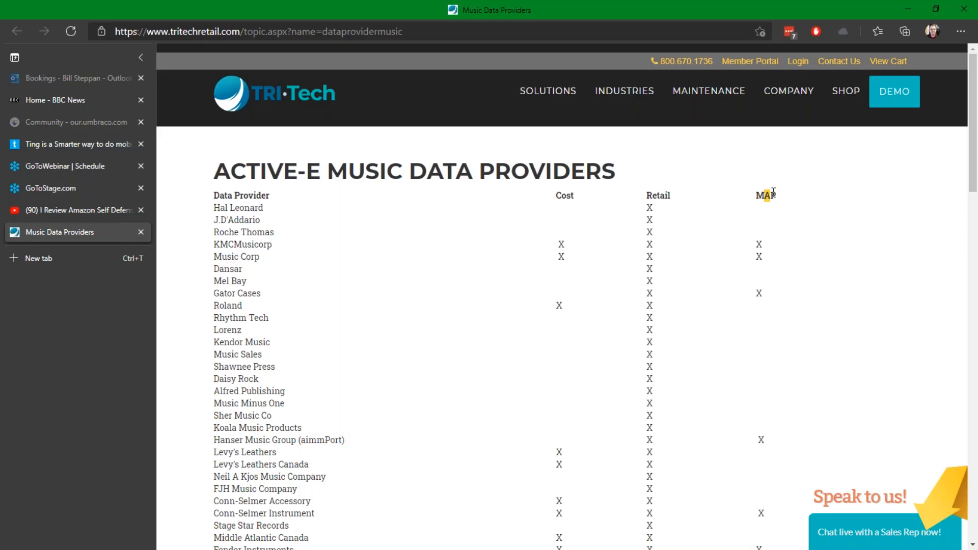
double_click(766, 242)
left_click(760, 257)
double_click(759, 257)
left_click(906, 9)
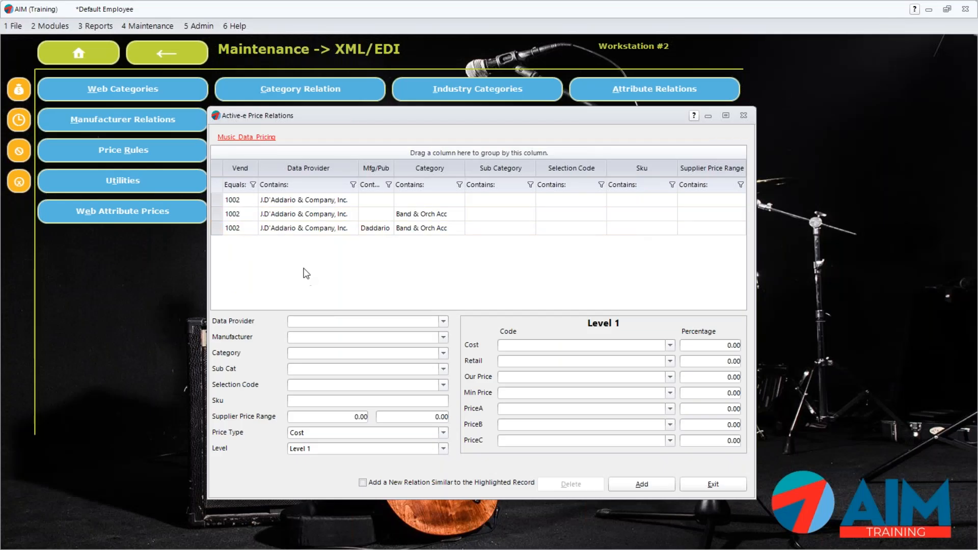
Check the general J.D'Addario price relation and start a new price relation with Alfred Publishing as data provider.
left_click(294, 201)
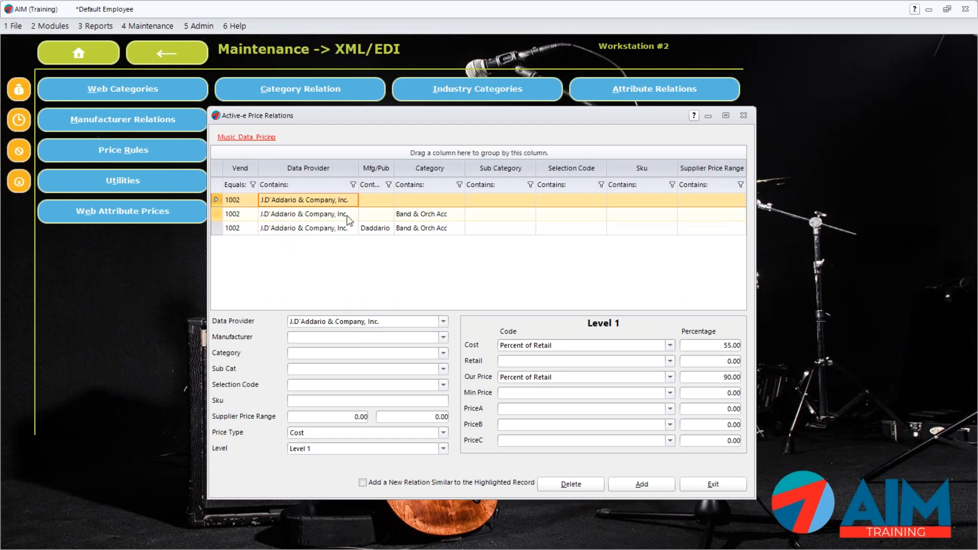
left_click(641, 484)
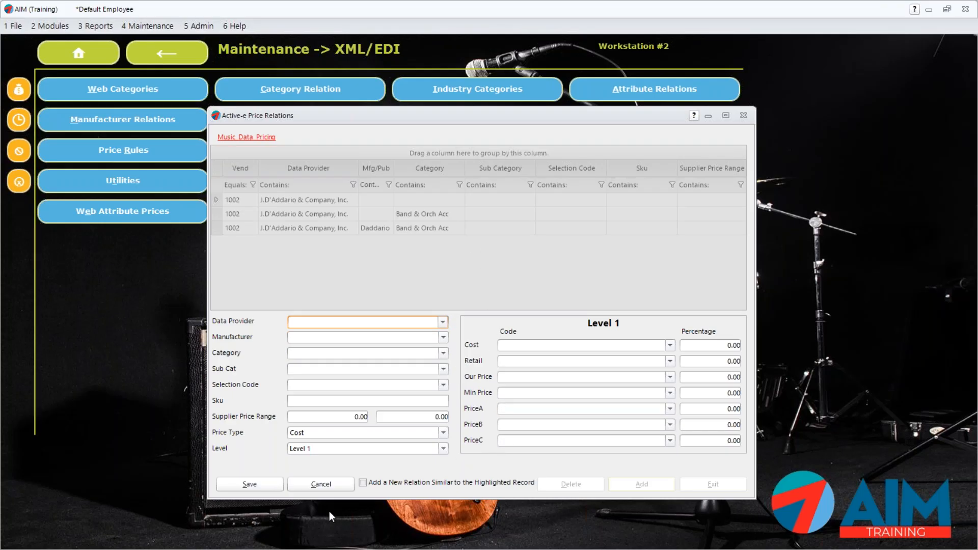
left_click(347, 325)
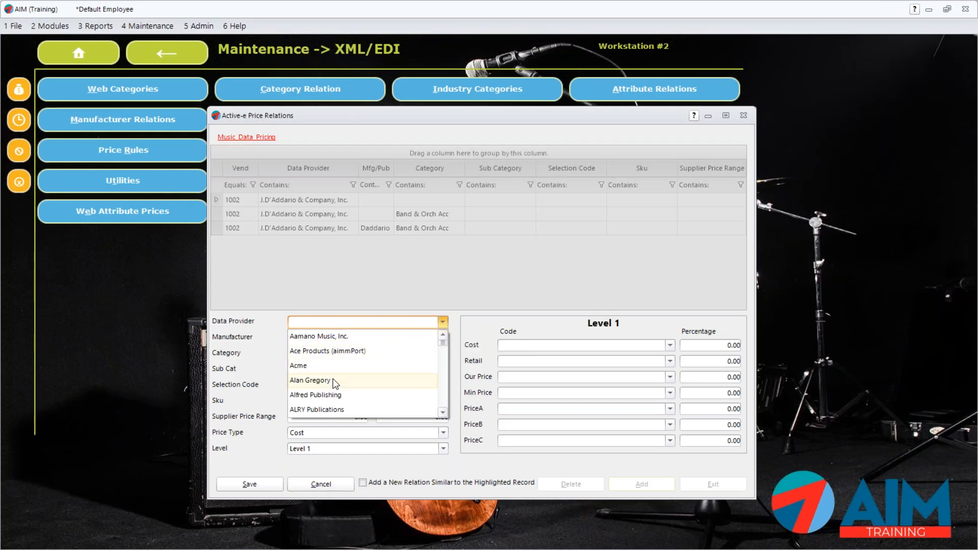
left_click(342, 394)
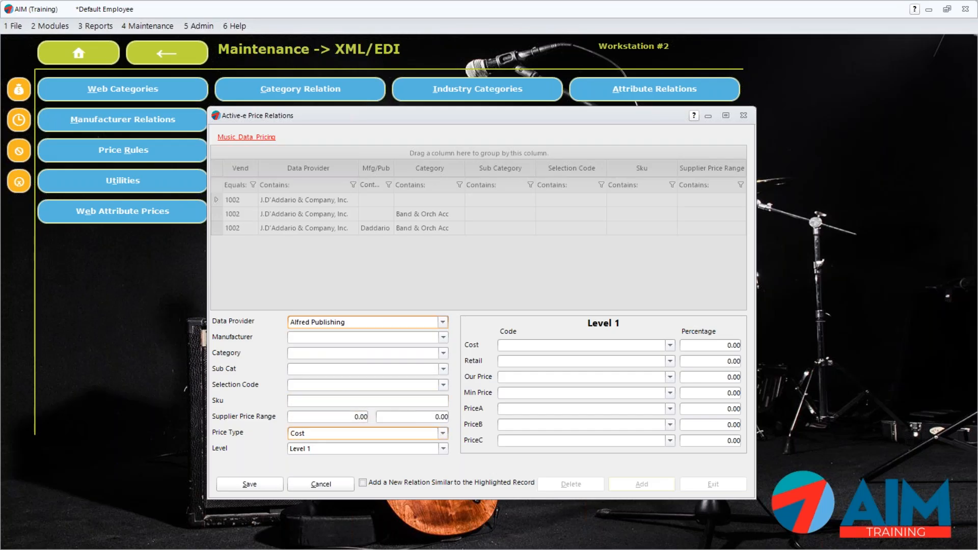
left_click(326, 339)
left_click(326, 340)
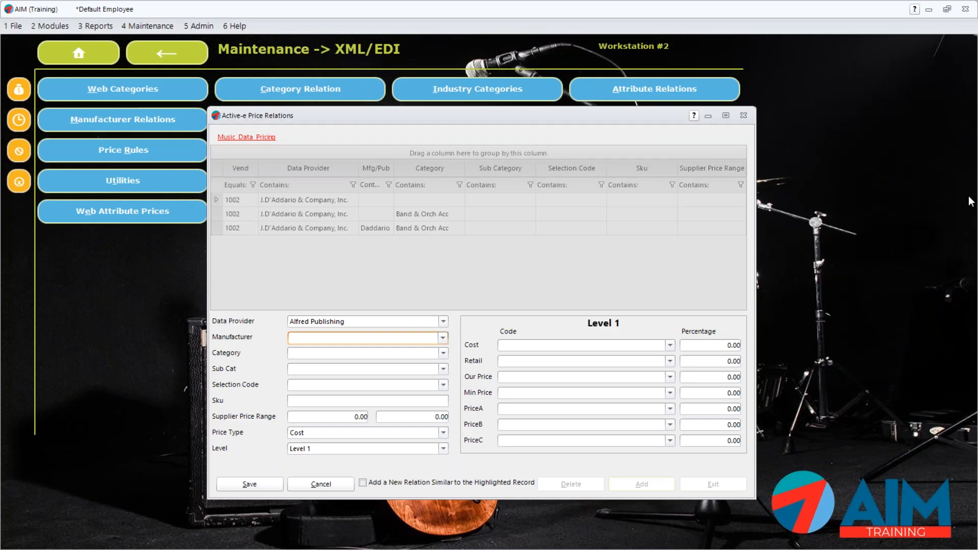
Set the Level 1 cost to Percent of Retail at 60, clearing the cost code once and choosing it again.
left_click(536, 347)
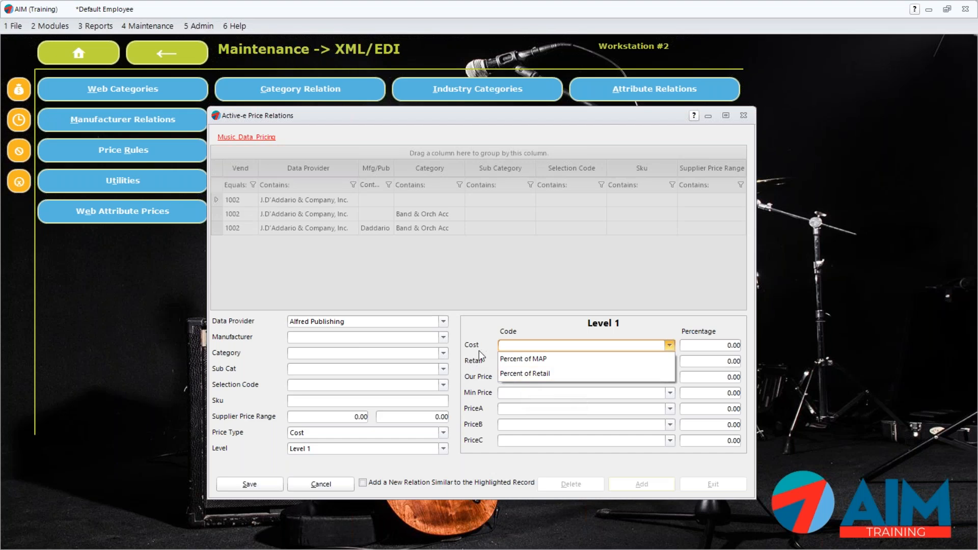
left_click(537, 374)
key("Tab")
type("60")
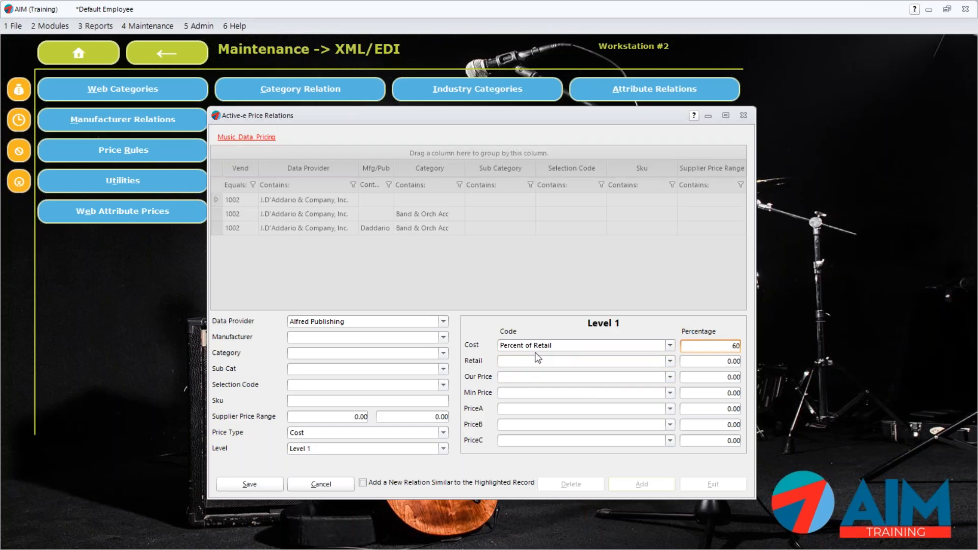
right_click(554, 344)
left_click(580, 349)
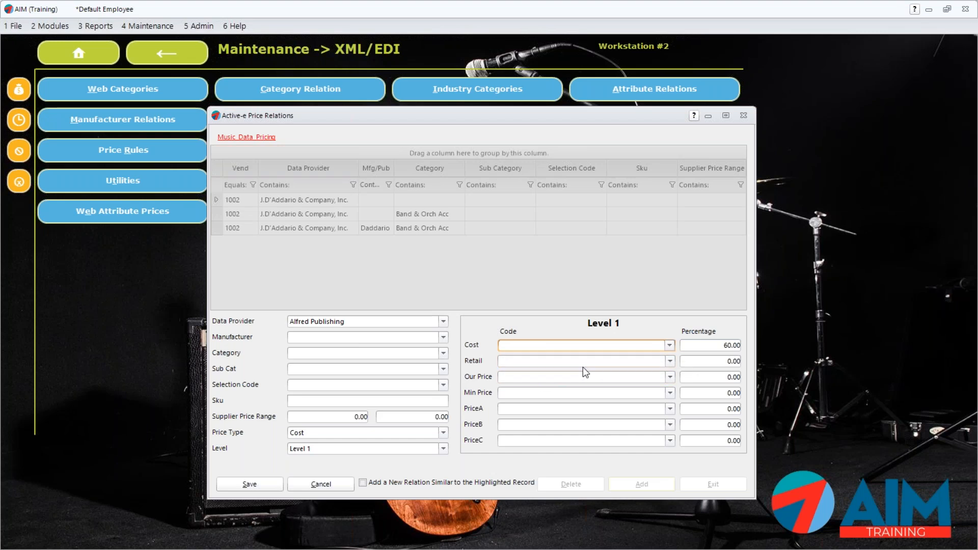
left_click(543, 345)
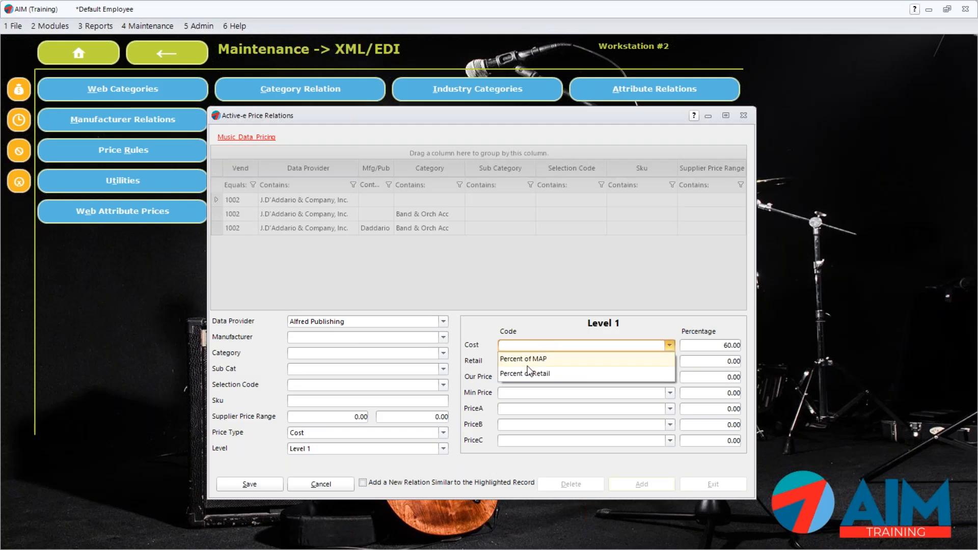
left_click(525, 374)
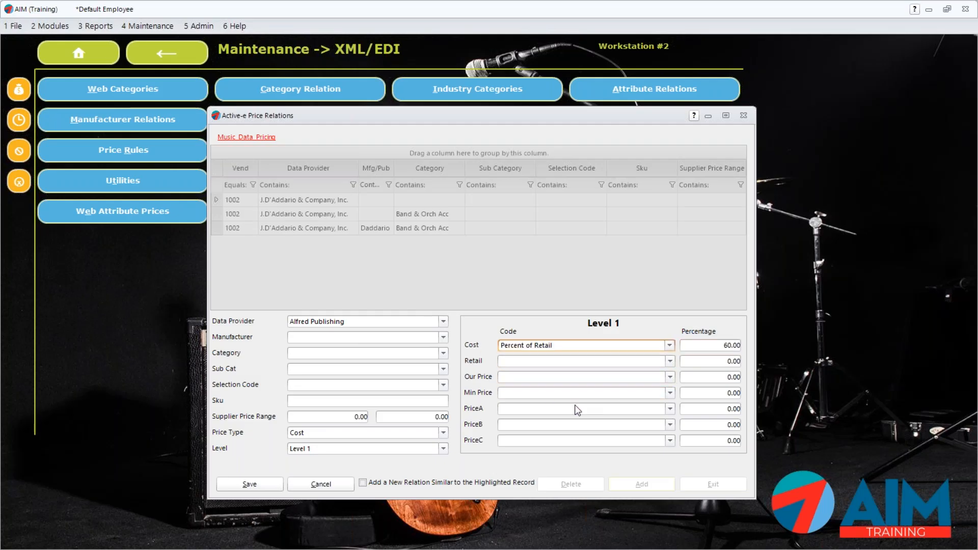
Set Our Price to Percent of Retail at 100 and save the Alfred Publishing price relation.
left_click(535, 380)
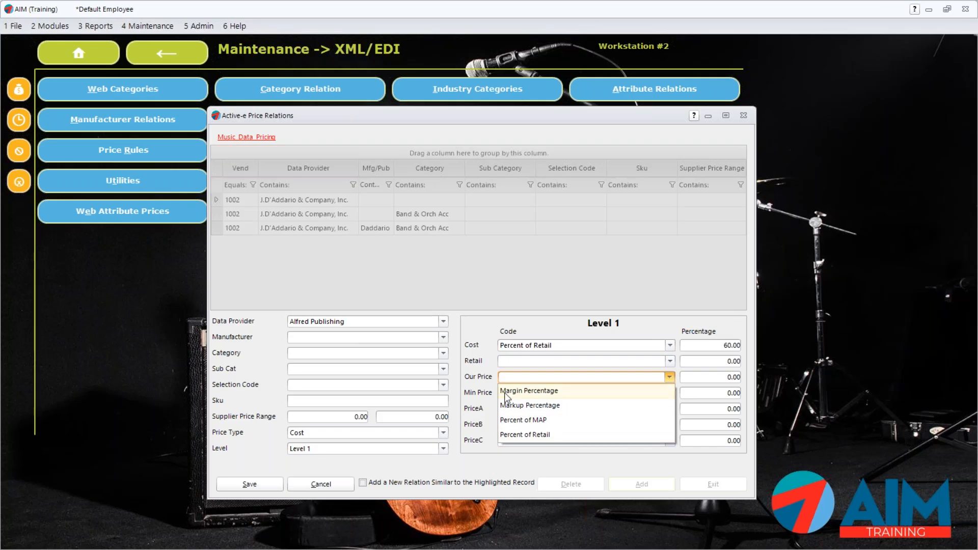
left_click(531, 436)
key("Tab")
type("100")
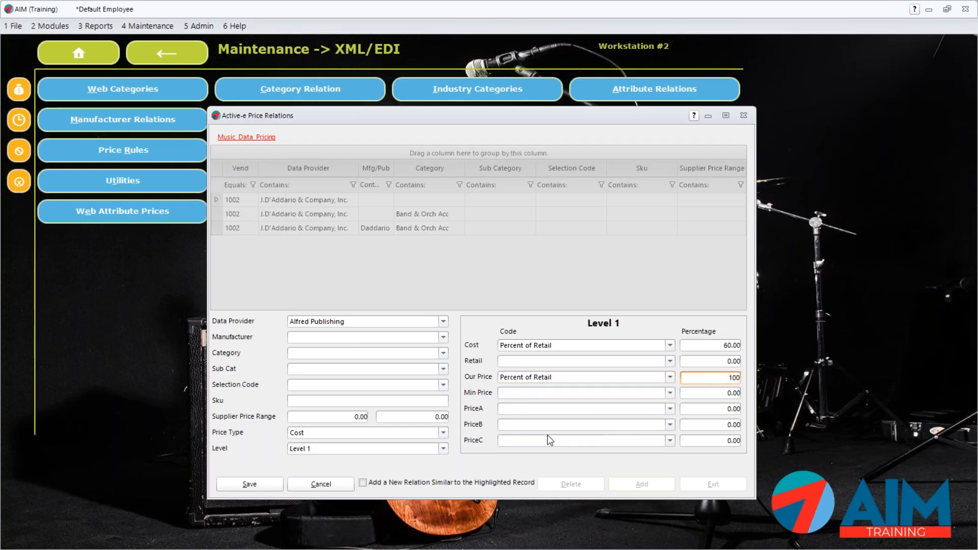
left_click(258, 487)
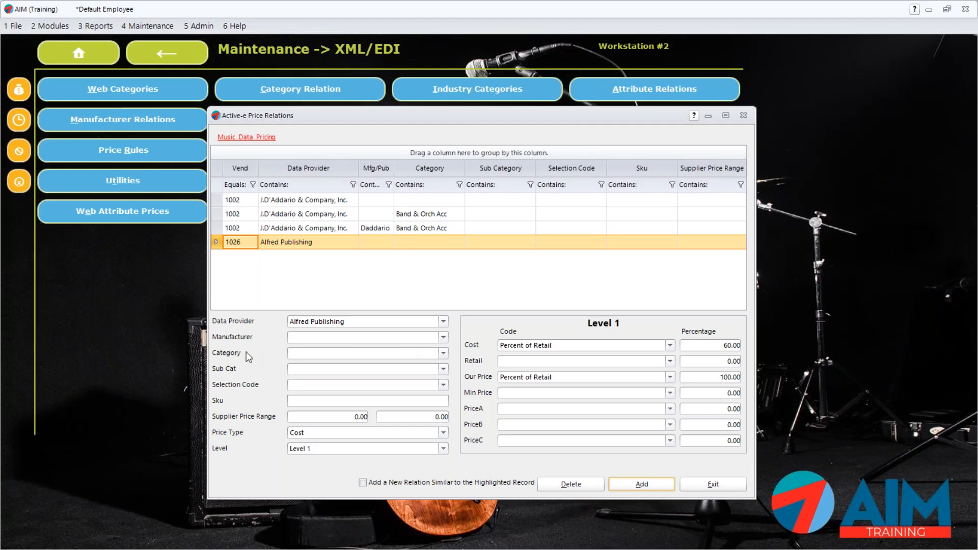
Review the cost and Our Price percentages of the general J.D'Addario price relation without a category.
left_click(411, 358)
left_click(302, 200)
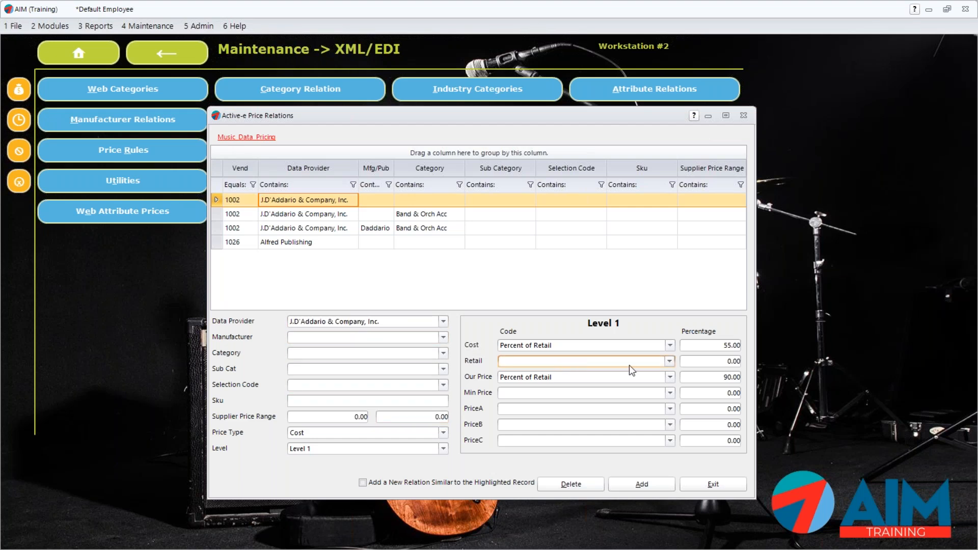
left_click(737, 379)
left_click_drag(719, 380, 742, 380)
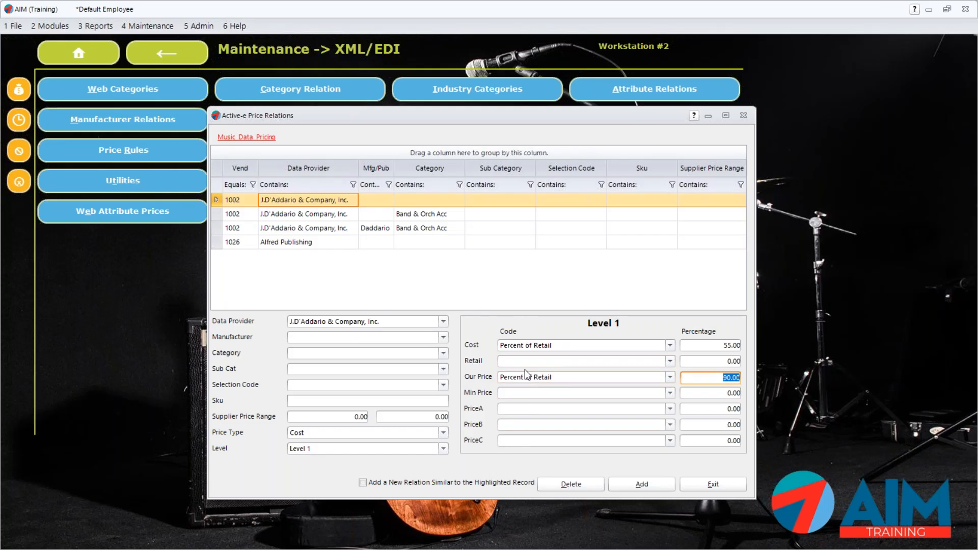
left_click(729, 345)
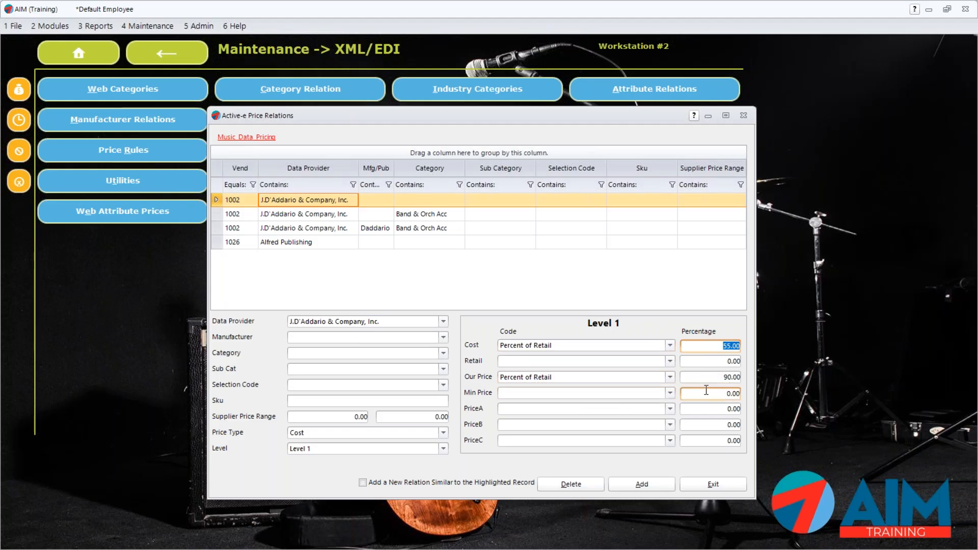
left_click(718, 380)
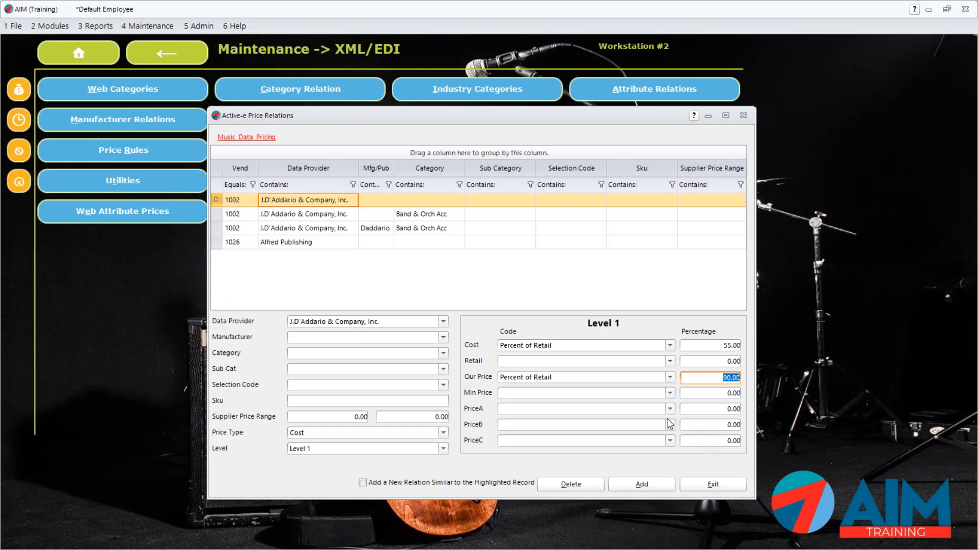
Compare the Our Price percentage of J.D'Addario's Band & Orch Acc relation without a manufacturer with that of its general relation.
left_click(307, 216)
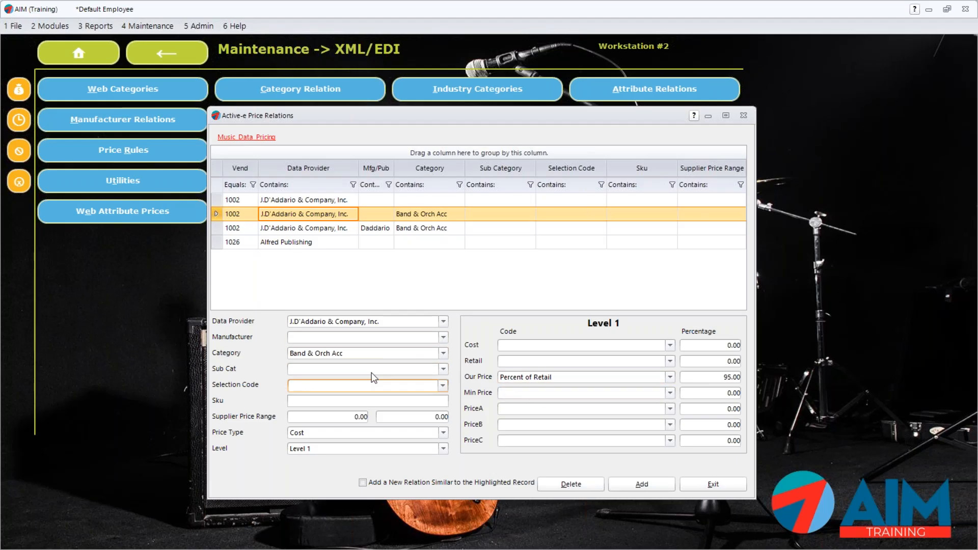
left_click(712, 379)
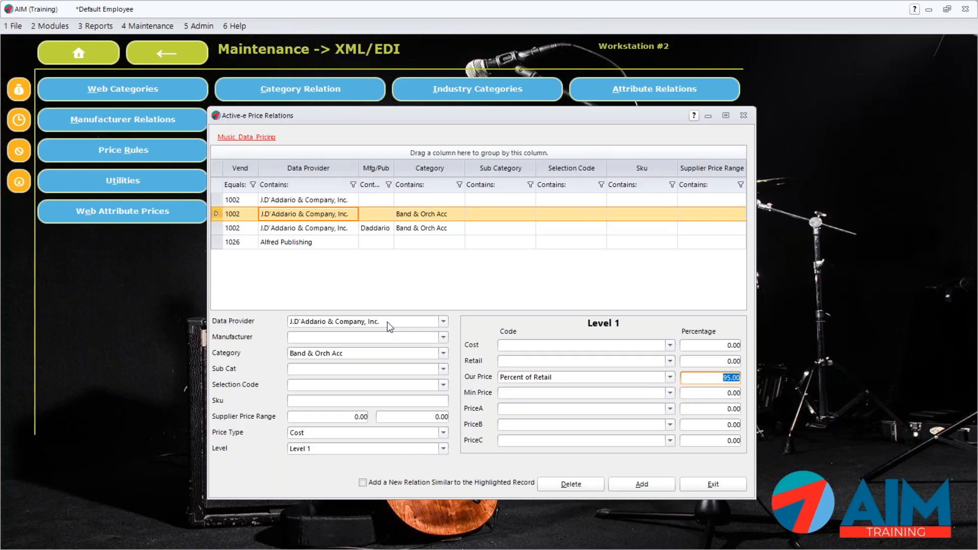
left_click(323, 204)
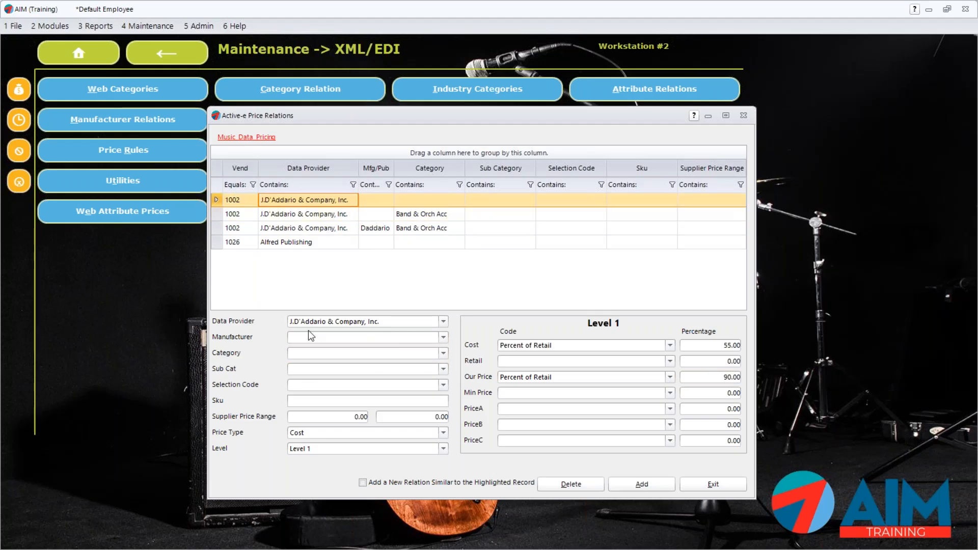
left_click(334, 217)
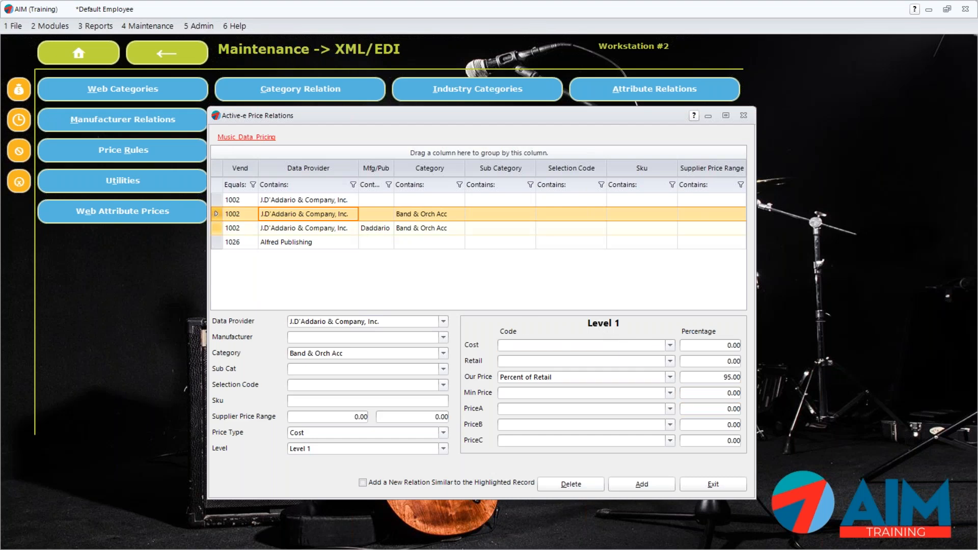
Set the Level 1 Our Price code of J.D'Addario's Band & Orch Acc relation for manufacturer Daddario to Percent of MAP.
left_click(340, 230)
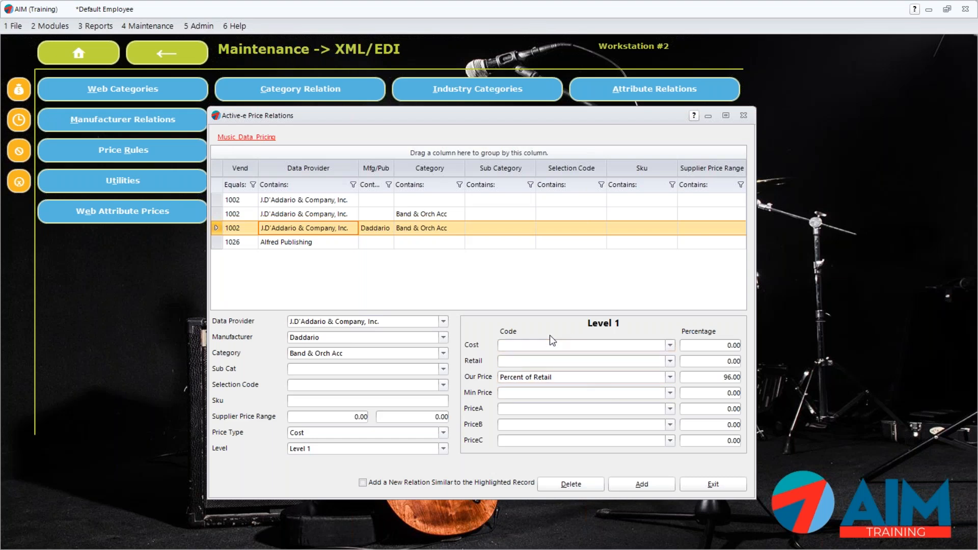
left_click(579, 379)
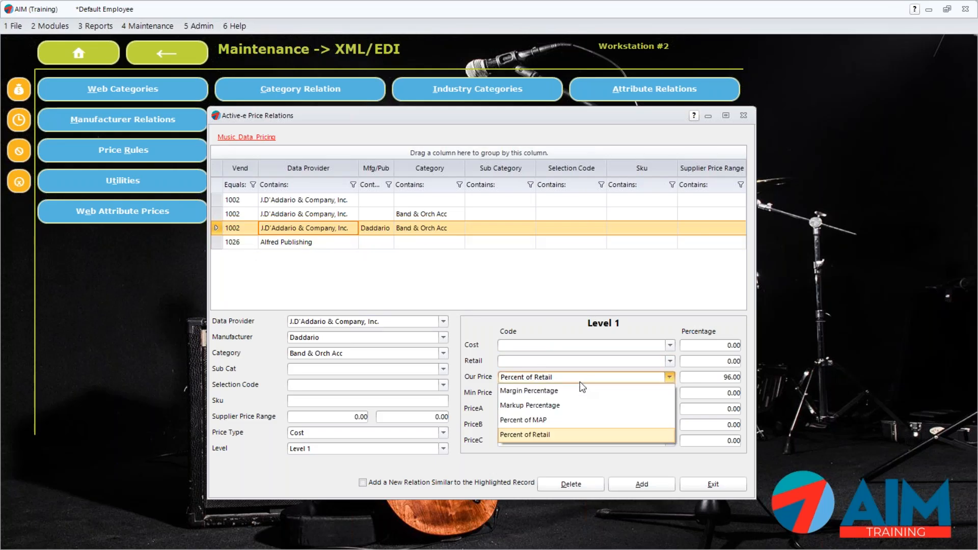
left_click(543, 421)
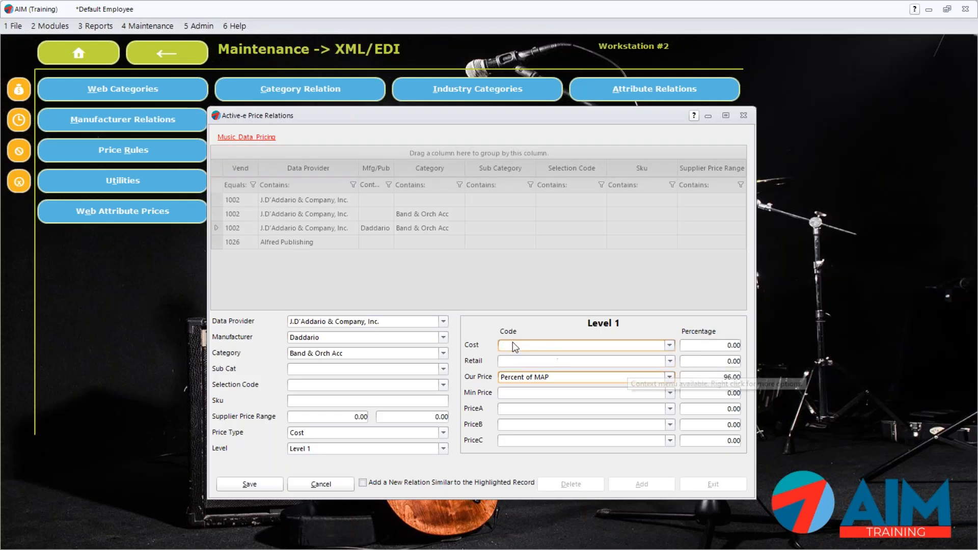
Compare Level 1 with Level 2 and set the Level 2 Our Price to Percent of Retail at 96.
left_click(345, 448)
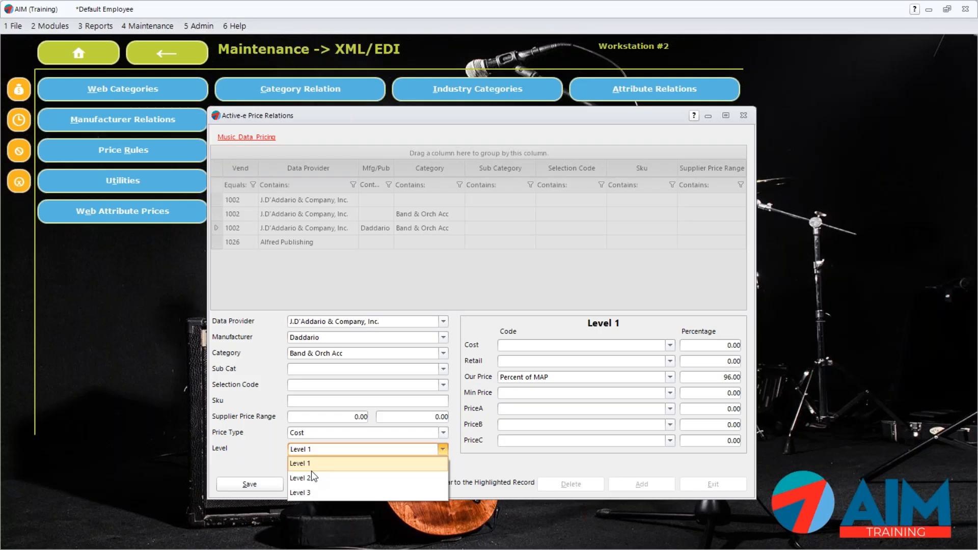
left_click(311, 479)
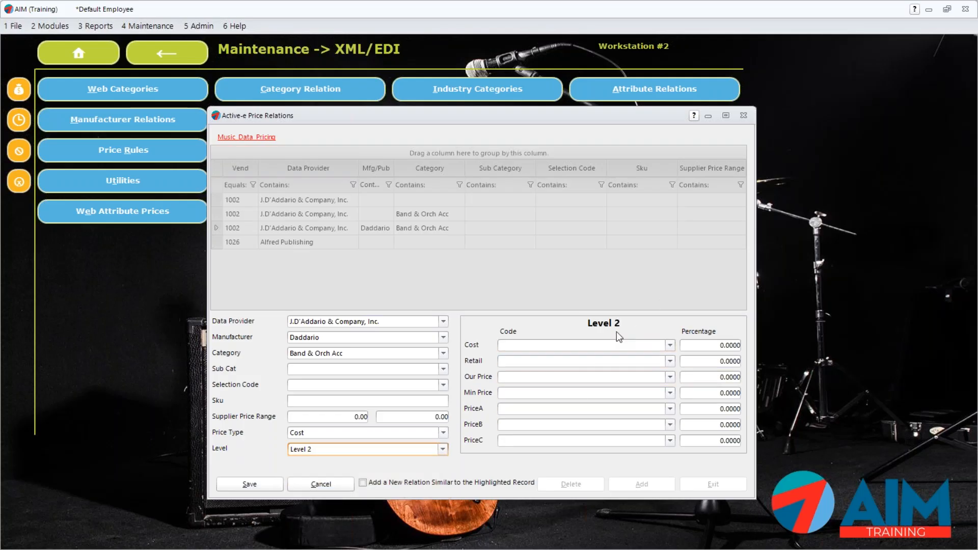
left_click(304, 453)
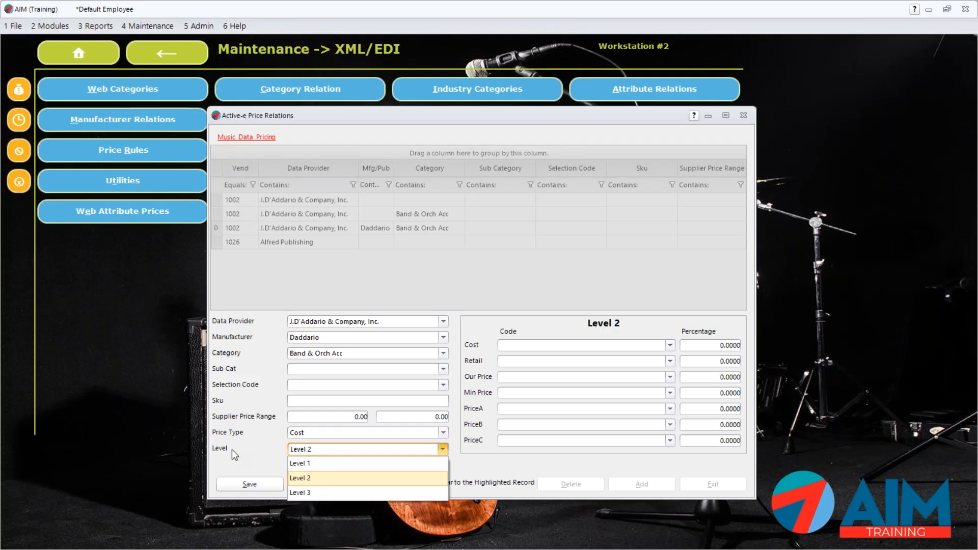
left_click(310, 464)
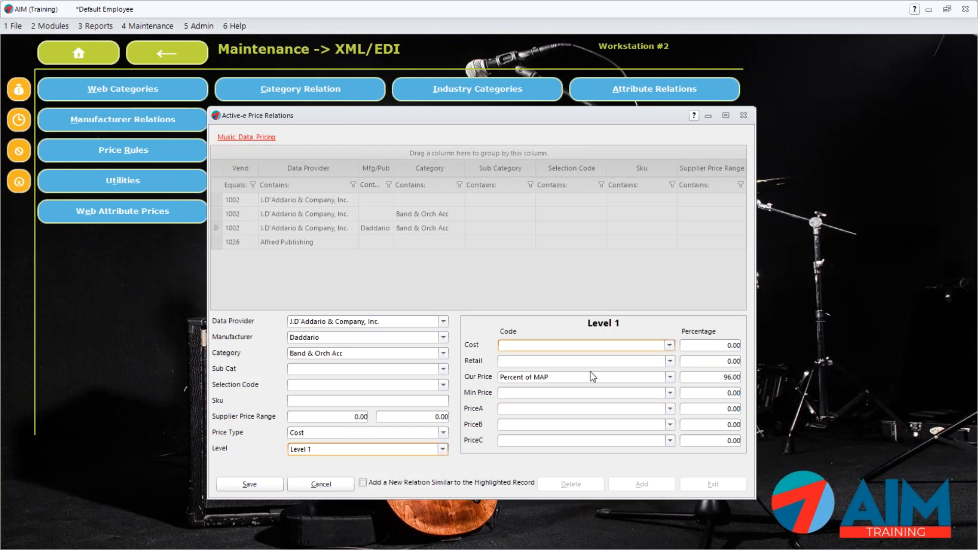
left_click(326, 447)
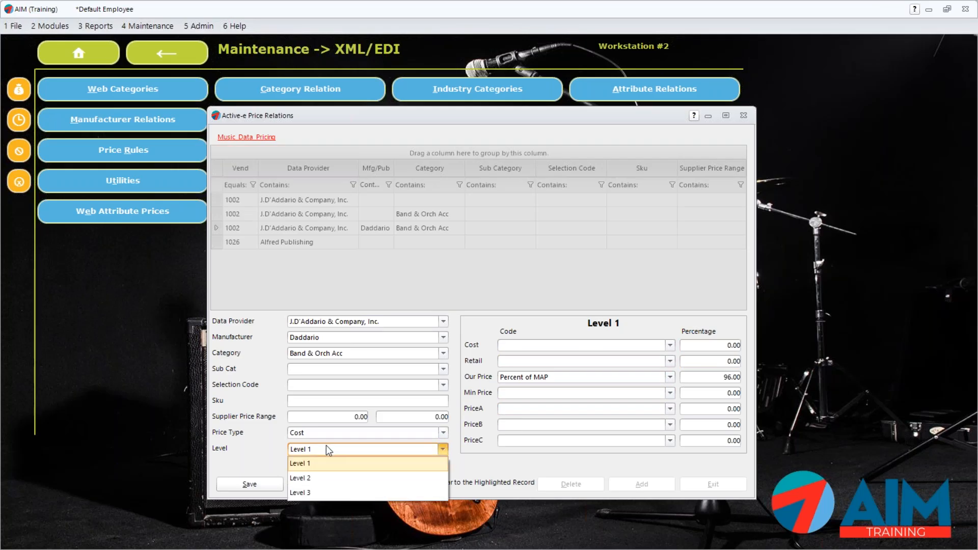
left_click(297, 480)
left_click(580, 377)
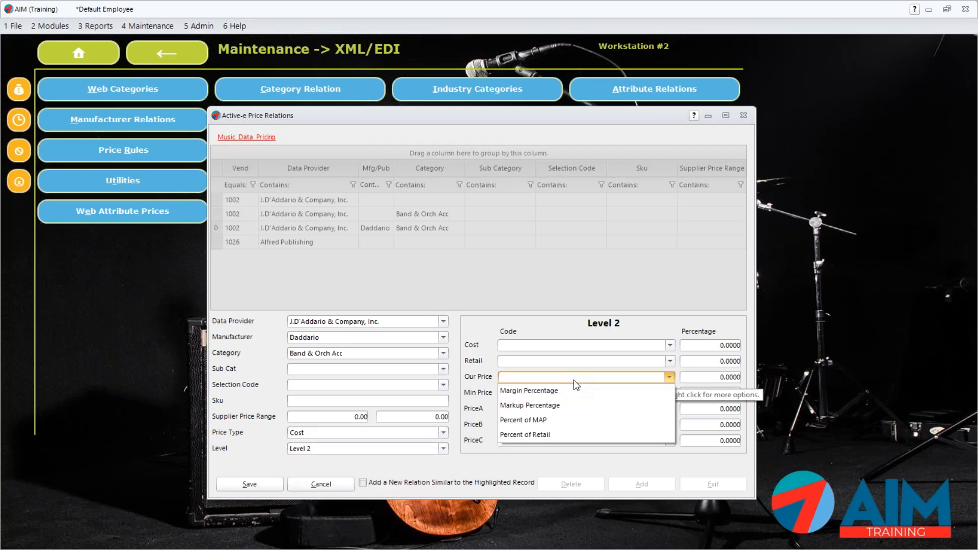
left_click(533, 436)
left_click(711, 382)
type("96")
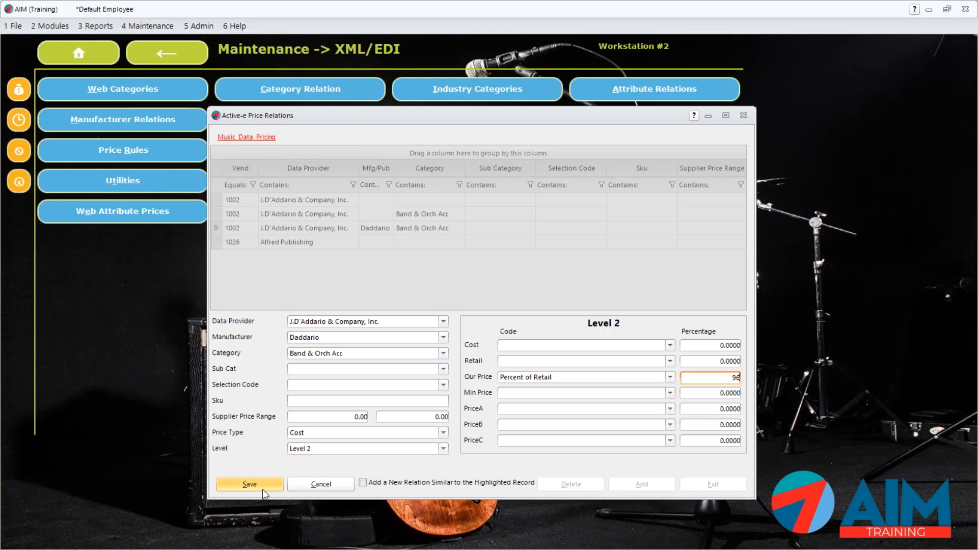
Check the Our Price settings at Levels 1, 2 and 3 and save the Daddario price relation.
left_click(309, 448)
left_click(308, 463)
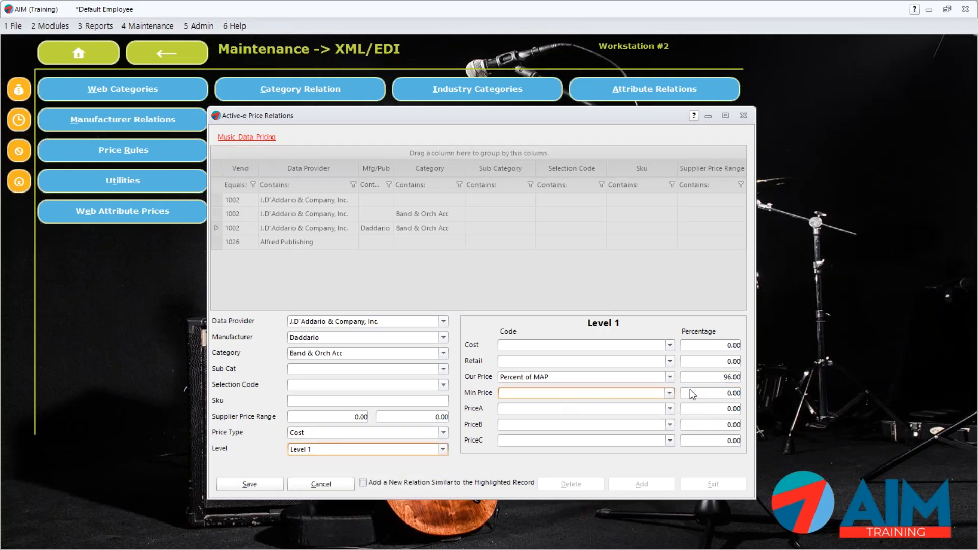
left_click(711, 380)
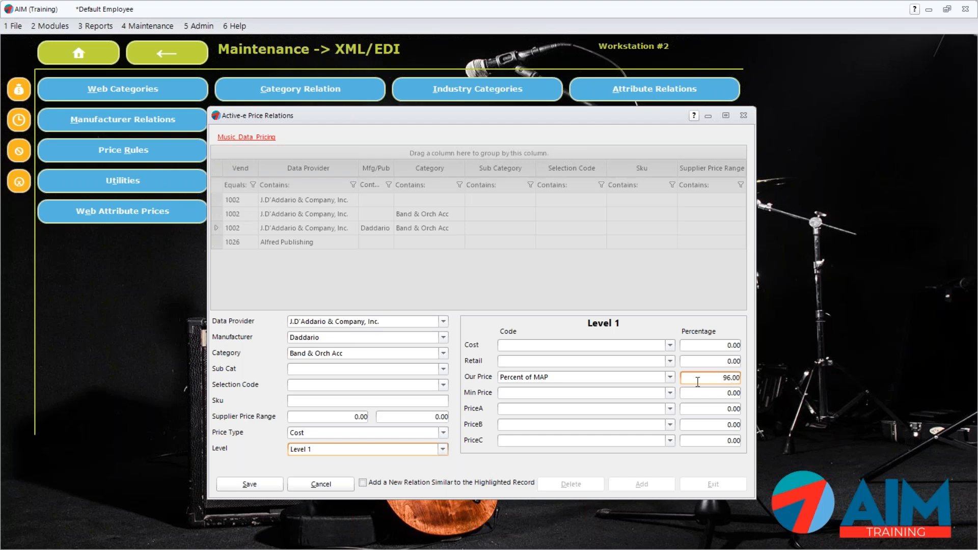
left_click(316, 449)
left_click(309, 475)
left_click(660, 393)
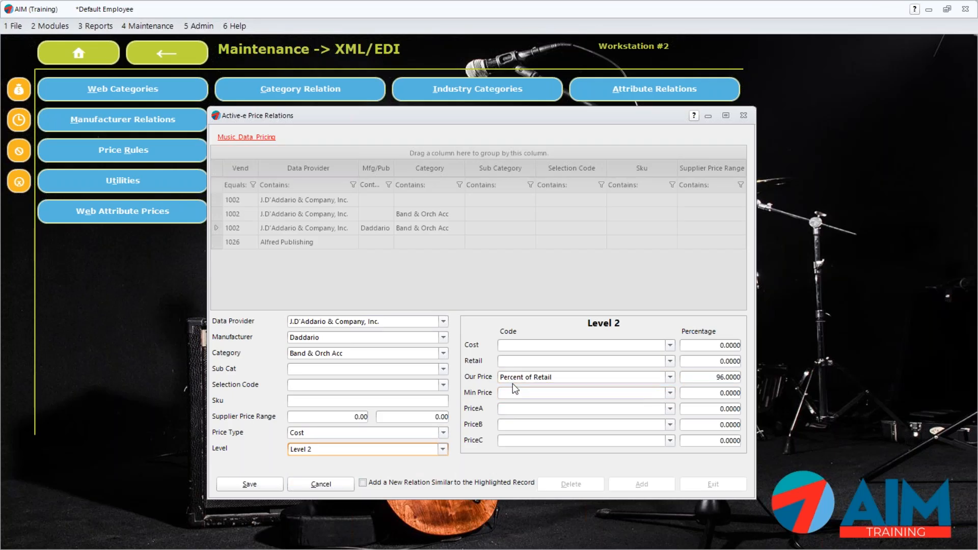
left_click(326, 450)
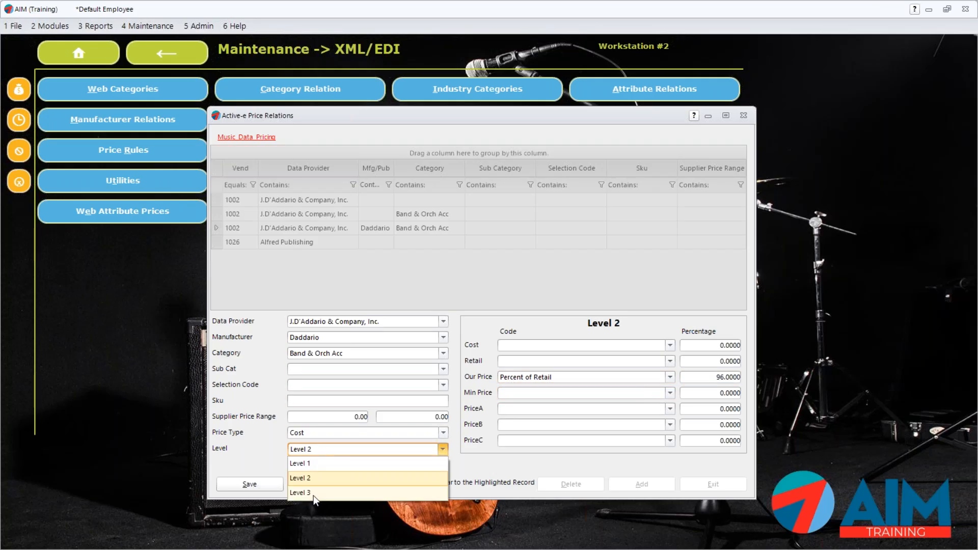
left_click(314, 493)
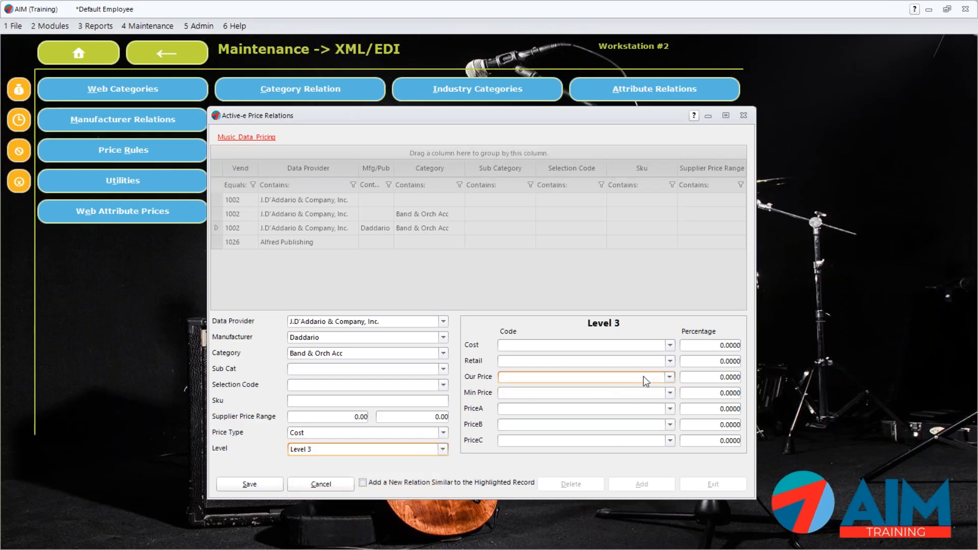
left_click(250, 484)
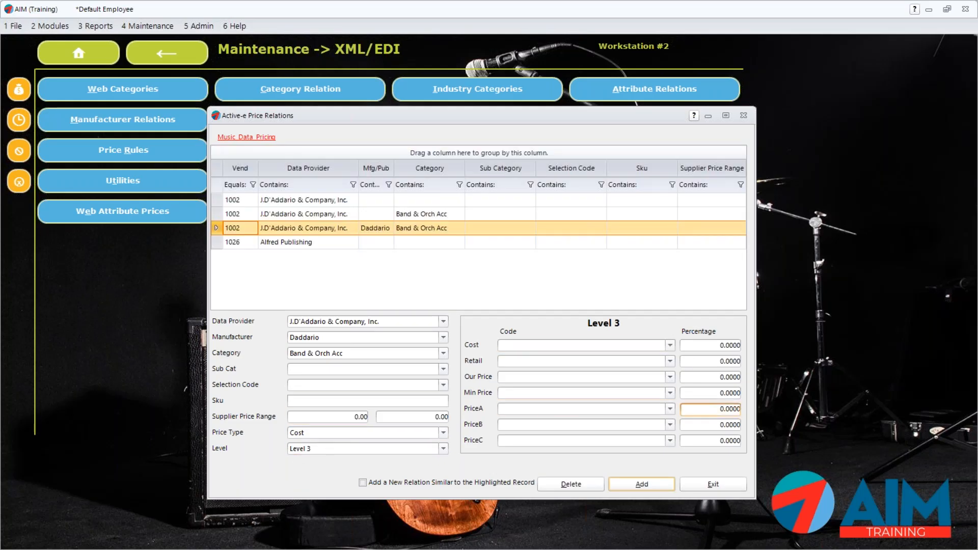
Close the Active-e price relations and open Update AIM Inventory for Active-e.
left_click(709, 485)
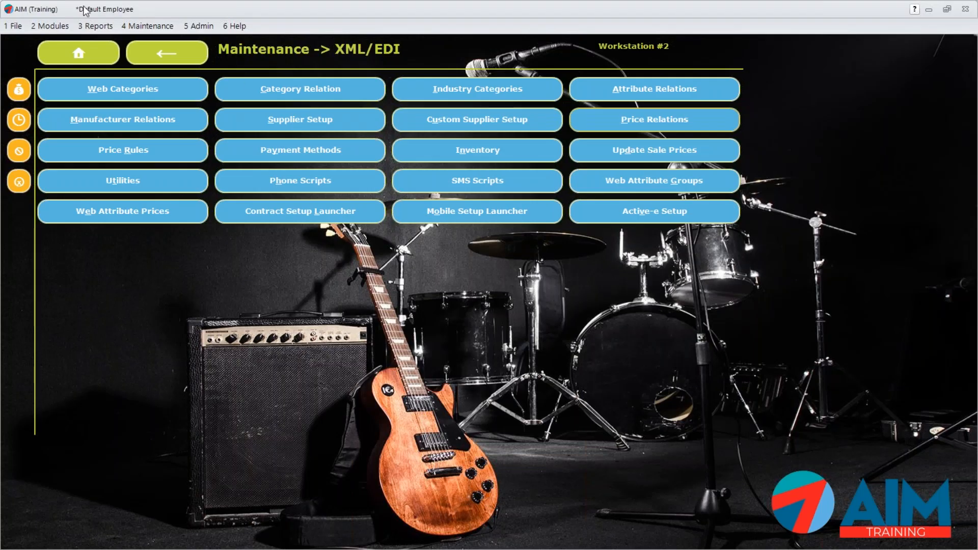
left_click(91, 46)
left_click(307, 90)
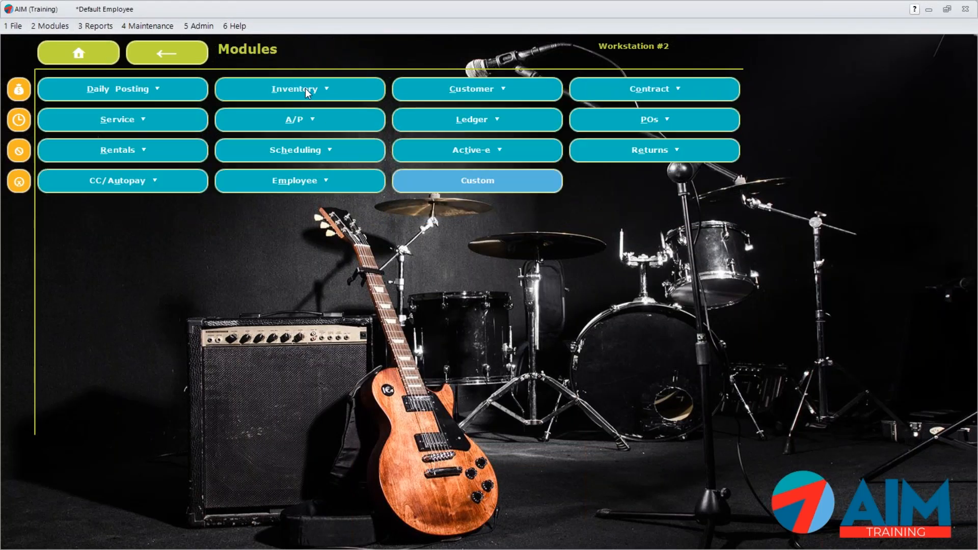
left_click(525, 146)
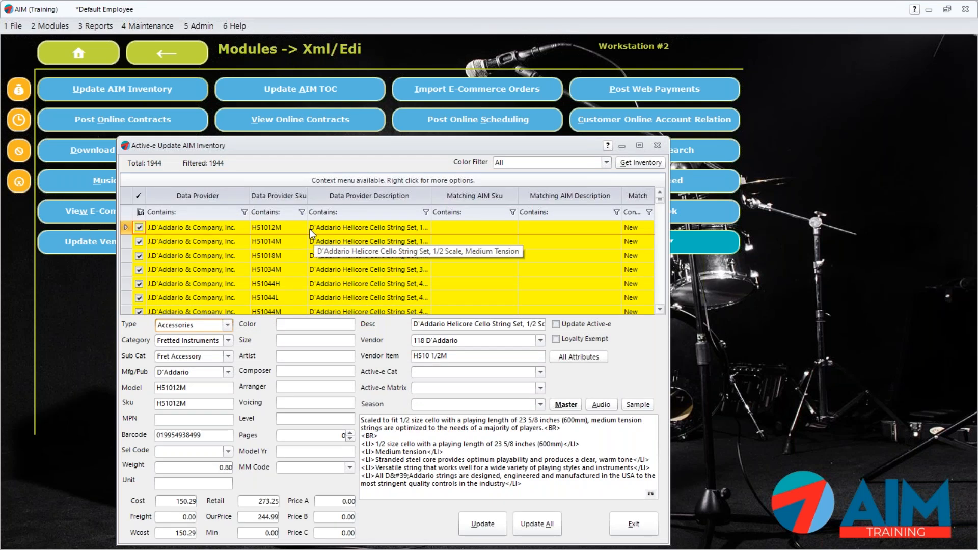
Examine the data providers and retrieval type available for getting inventory, including Alfred Publishing, without retrieving anything.
left_click(635, 164)
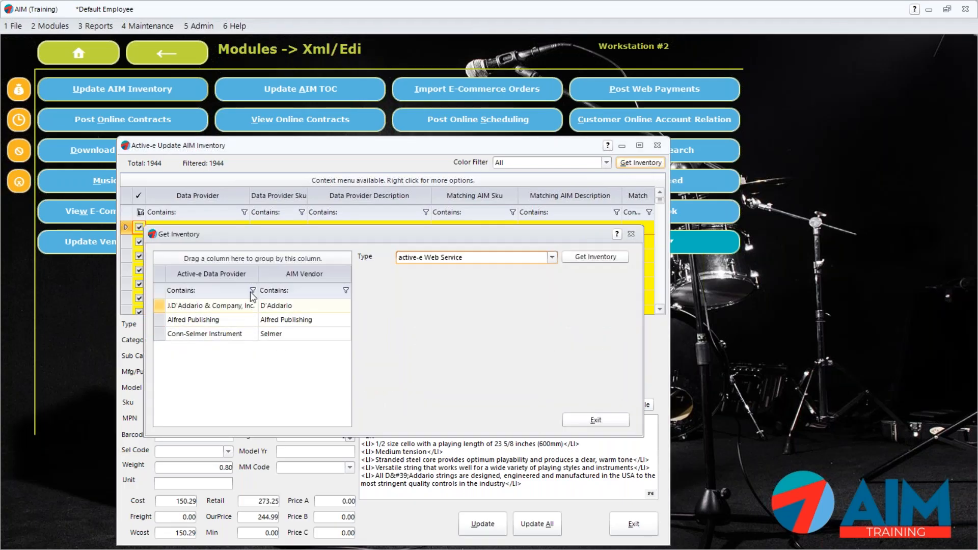
left_click(263, 335)
left_click(255, 320)
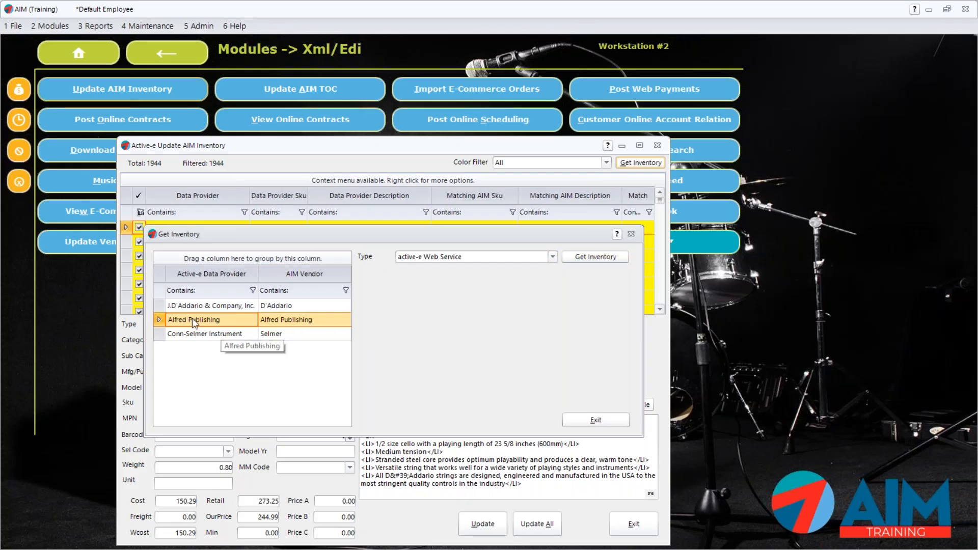
right_click(220, 324)
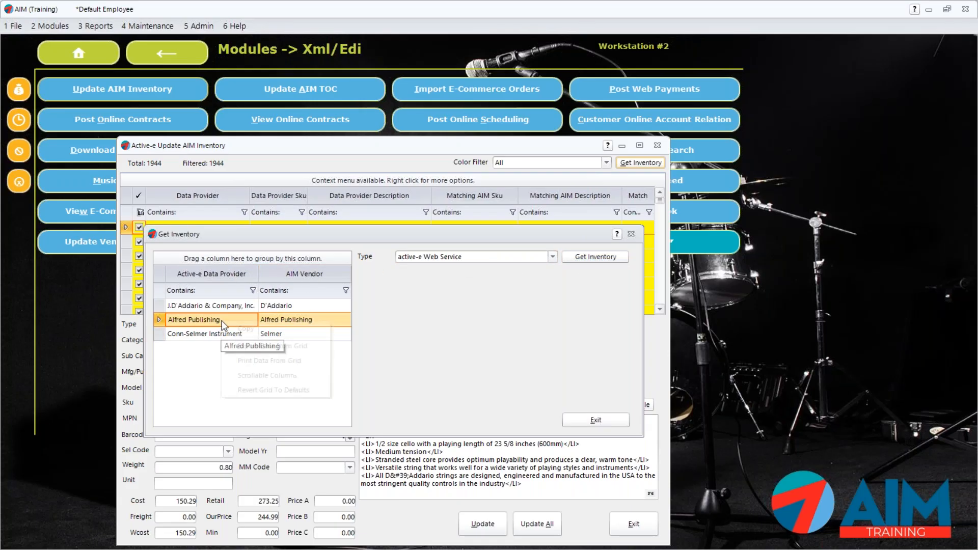
left_click(235, 329)
right_click(212, 324)
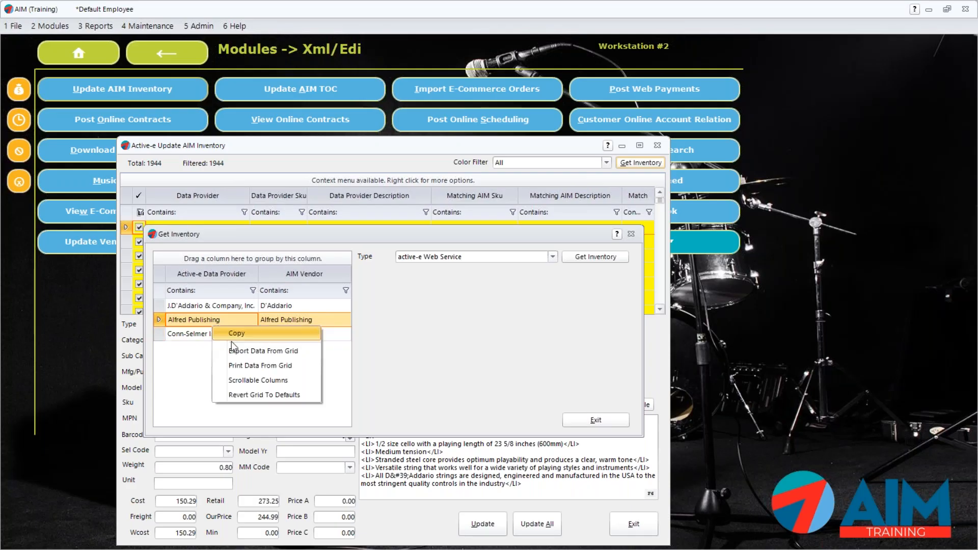
left_click(219, 411)
left_click(595, 420)
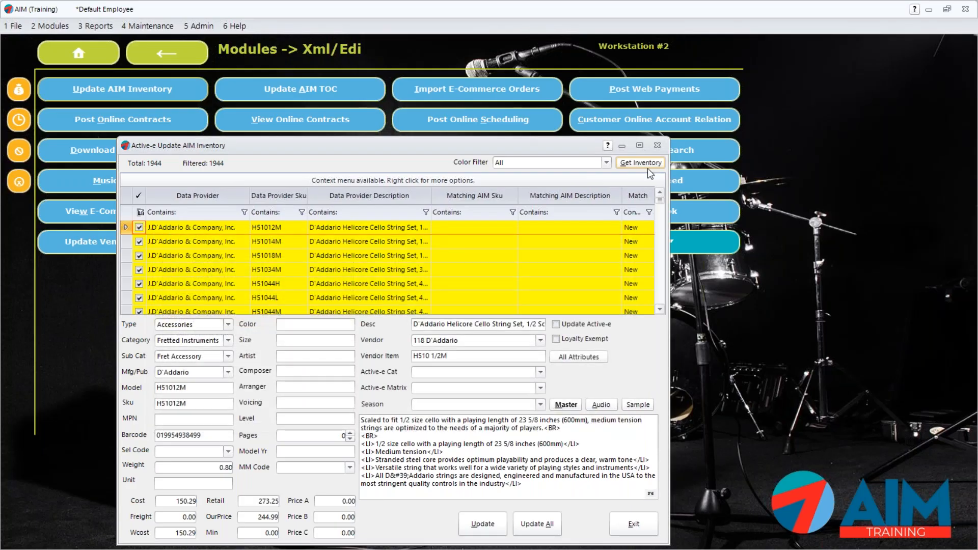
left_click(643, 163)
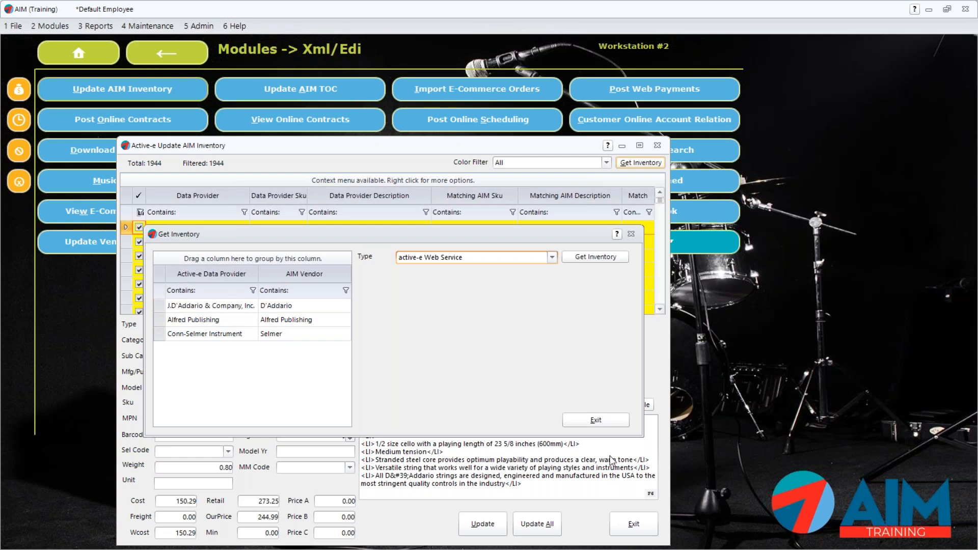
left_click(604, 419)
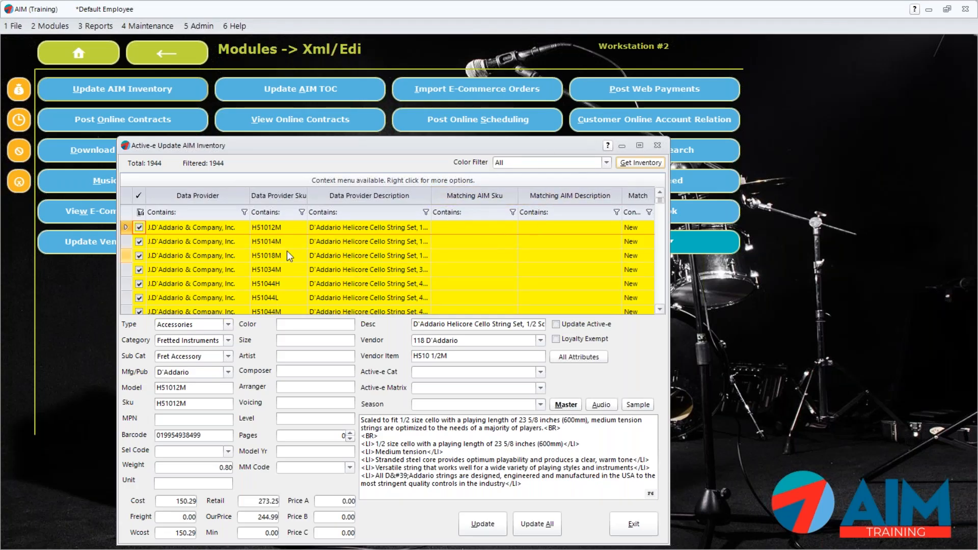
Look through the retrieved inventory items and filter them by the colour Green.
scroll(494, 272, "down", 5)
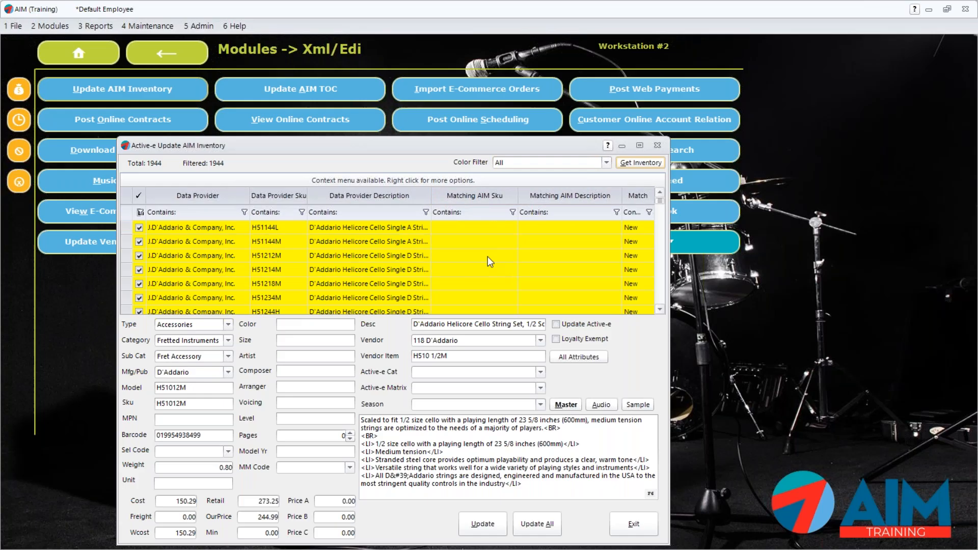
left_click(579, 160)
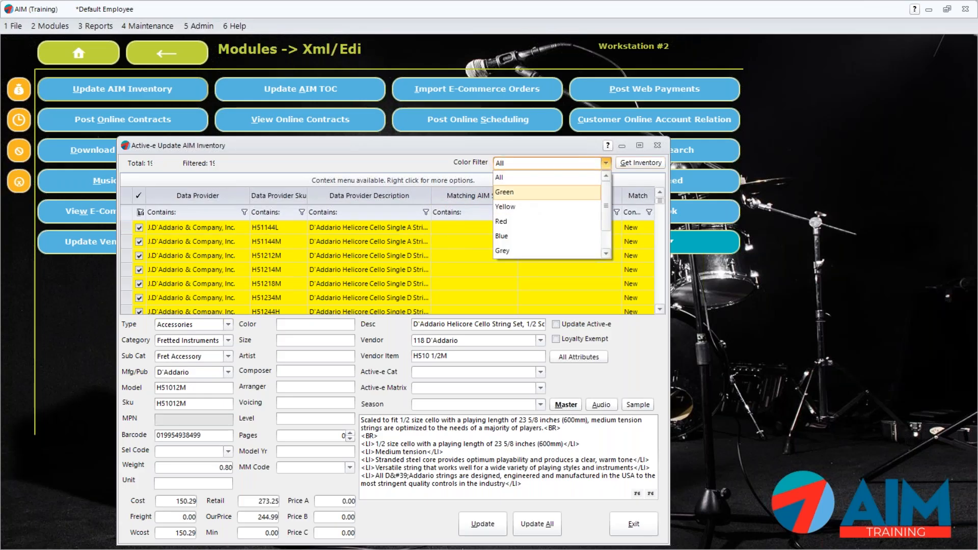
left_click(520, 193)
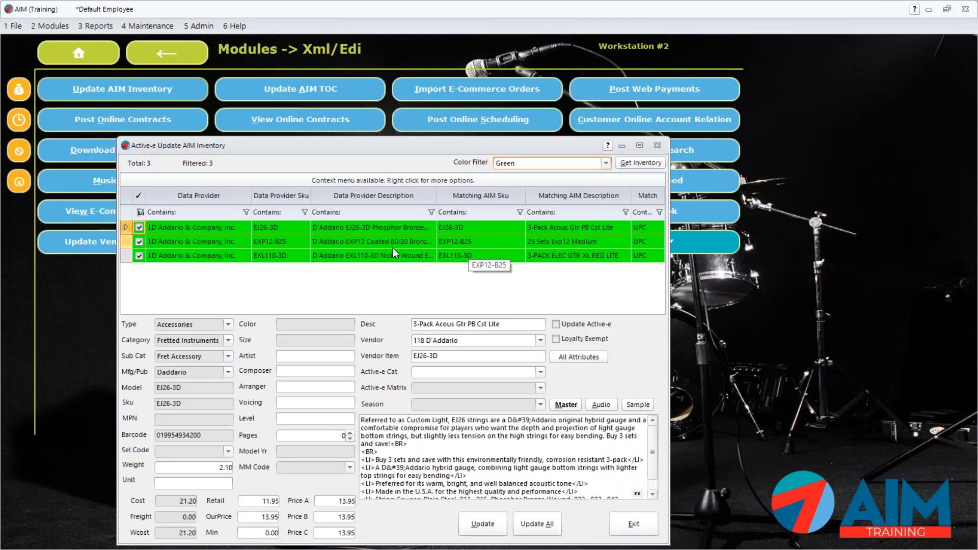
Examine item EJ26-3D's provider description, matching AIM SKU and full web description.
left_click(452, 480)
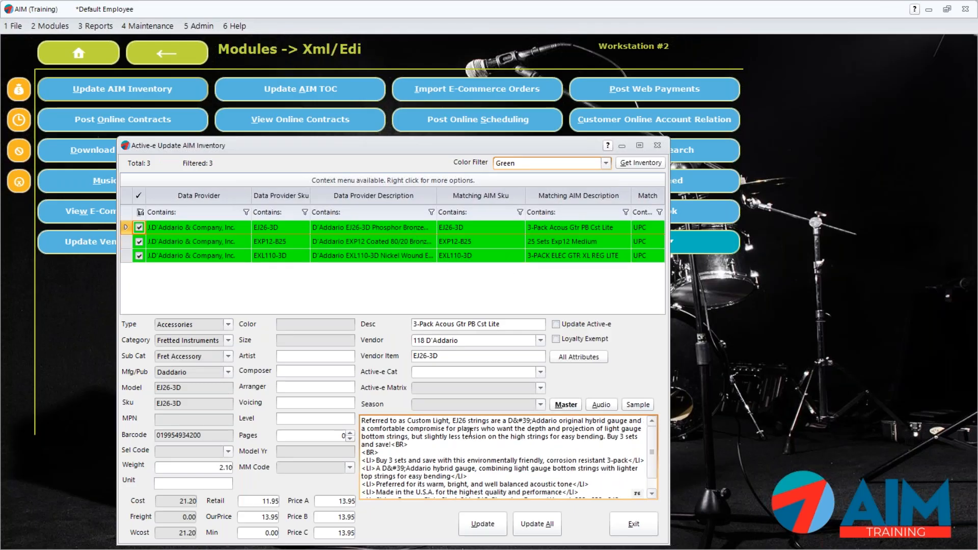
left_click(326, 226)
left_click(458, 229)
left_click(543, 466)
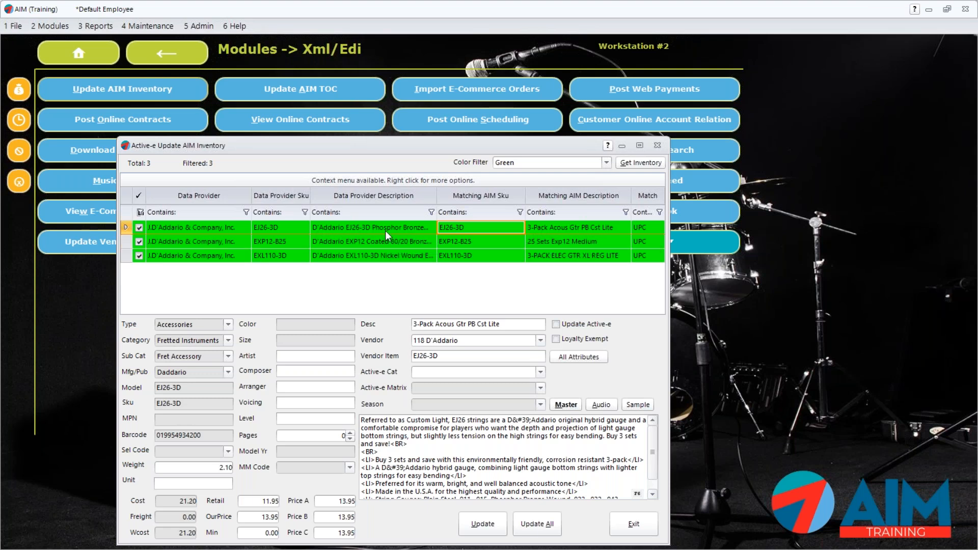
left_click(447, 446)
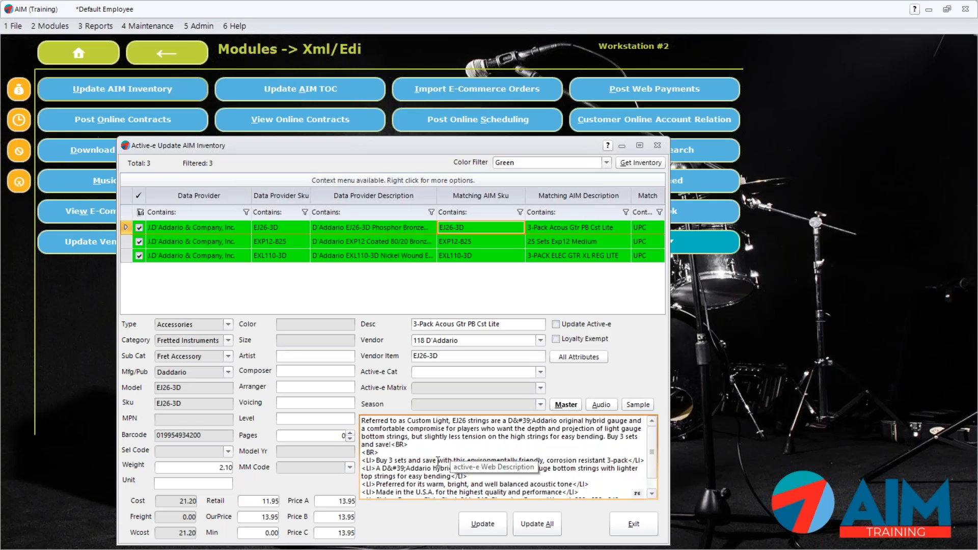
left_click_drag(372, 421, 540, 498)
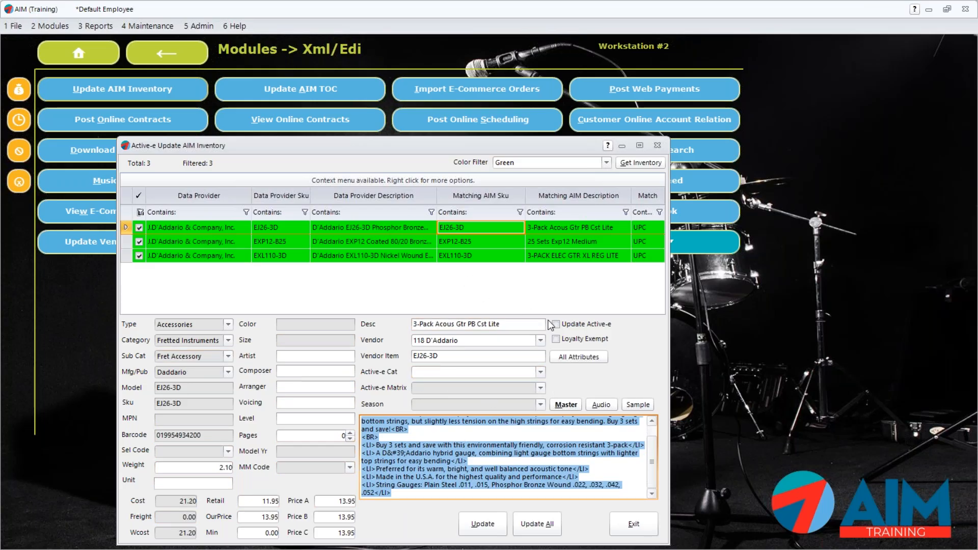
Filter the inventory items by the colour Yellow and select item H51018M to view its details.
left_click(554, 162)
left_click(514, 207)
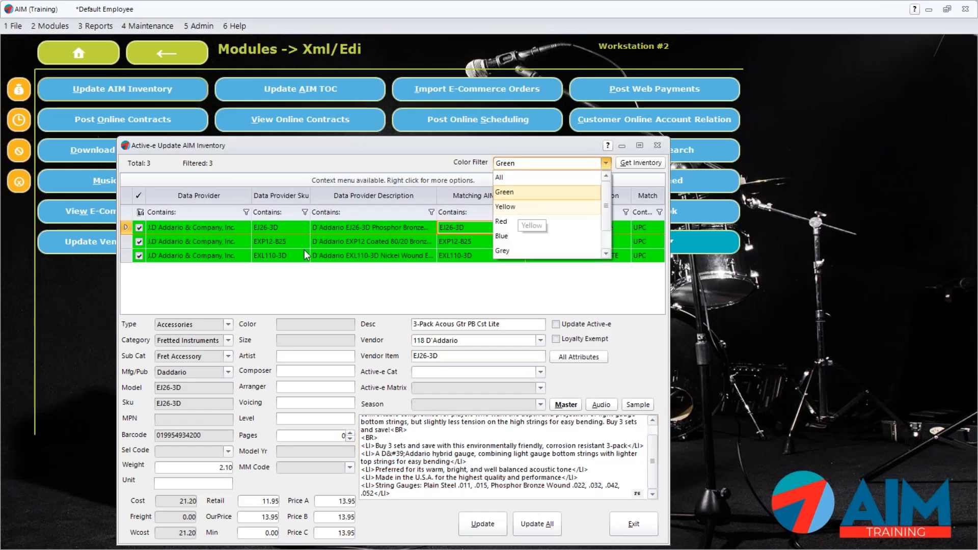
left_click(213, 255)
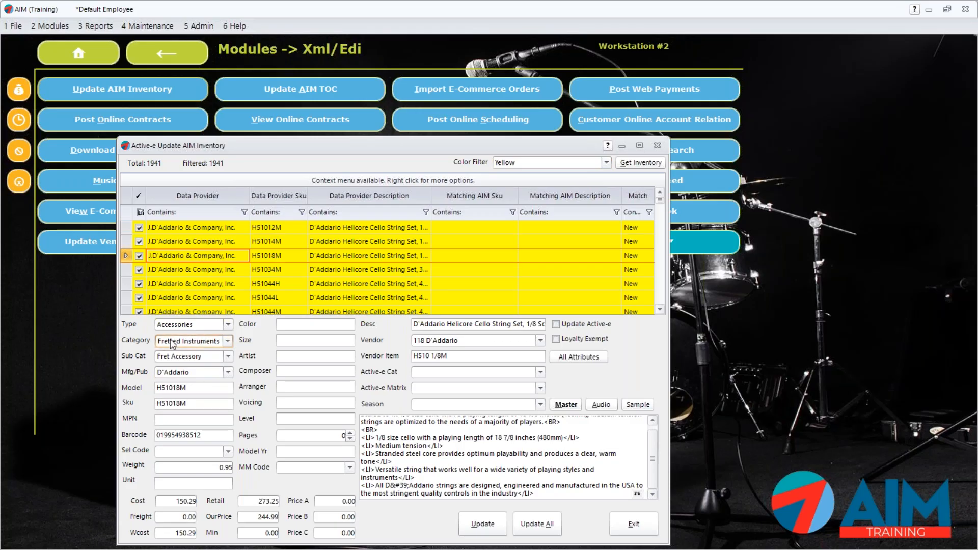